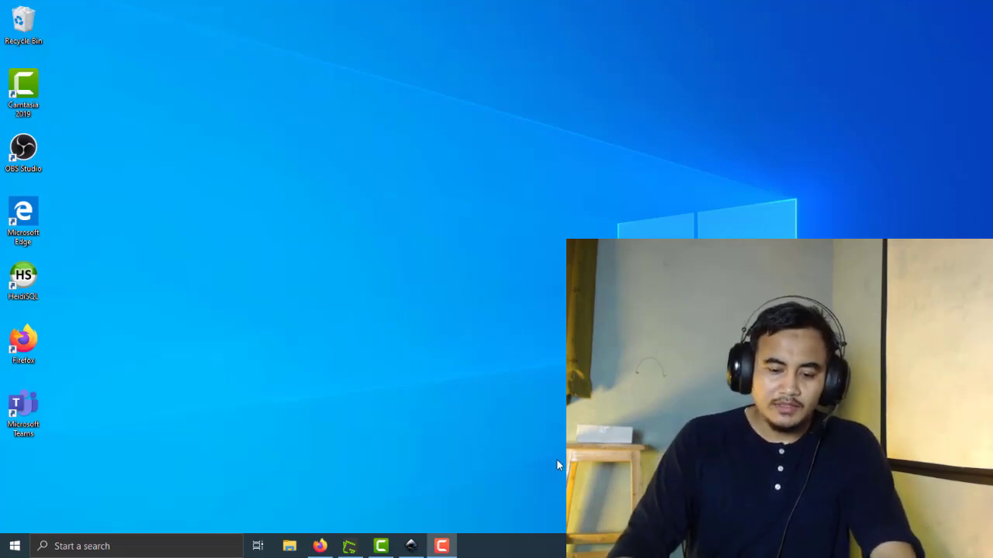
# Bring the Firefox window to the front, showing the Inkscape 1.0 release page.
pyautogui.click(320, 546)
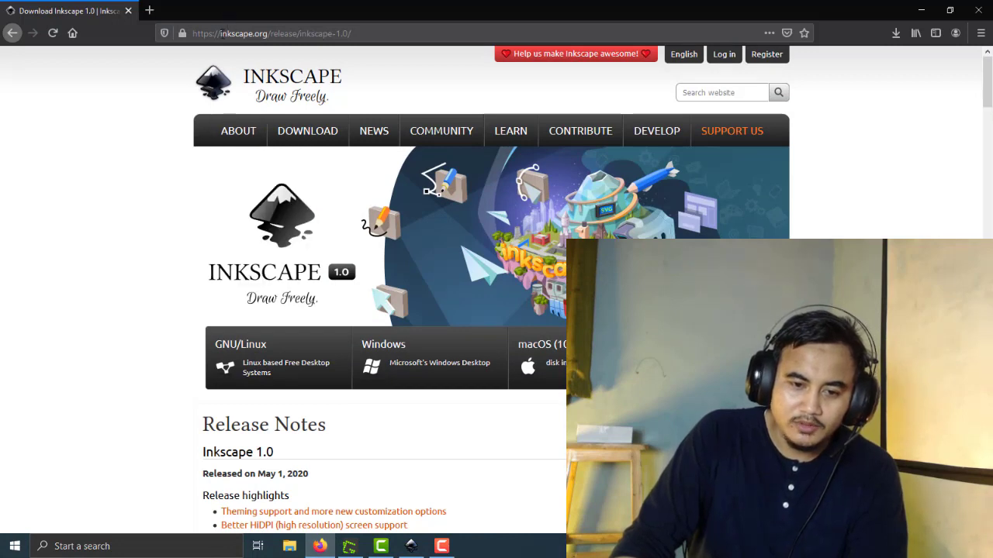
pyautogui.moveTo(307, 132)
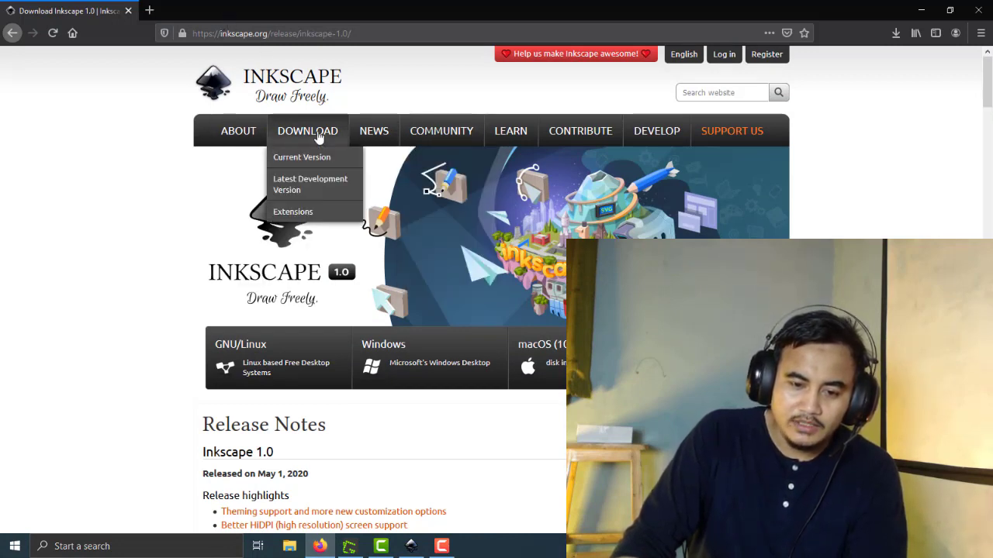
# Scroll down the Inkscape 1.0 release page to the GNU/Linux, Windows and macOS downloads.
pyautogui.scroll(-1, 131, 201)
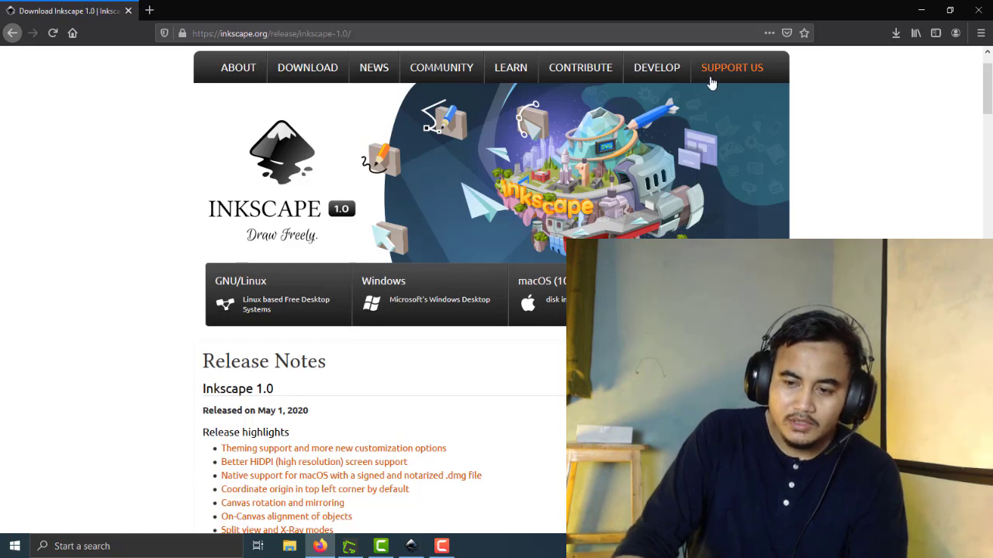
# In Document Properties, turn off the page border and turn on the checkerboard background.
pyautogui.click(922, 10)
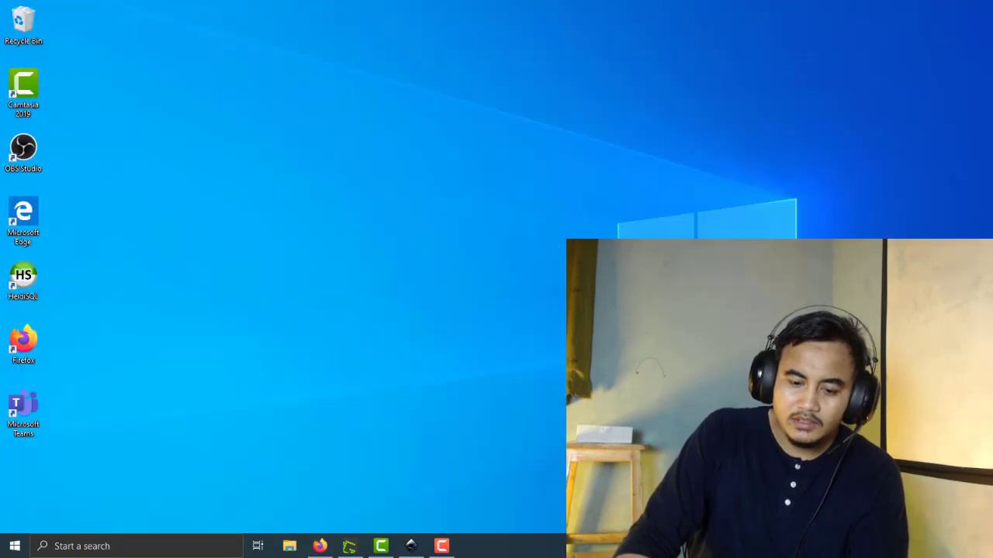
pyautogui.click(412, 547)
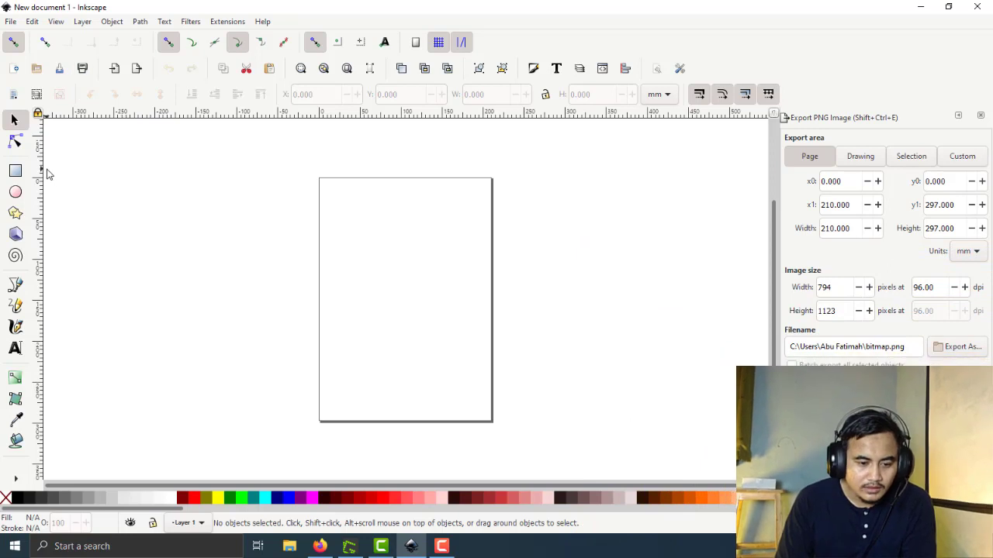
pyautogui.click(11, 22)
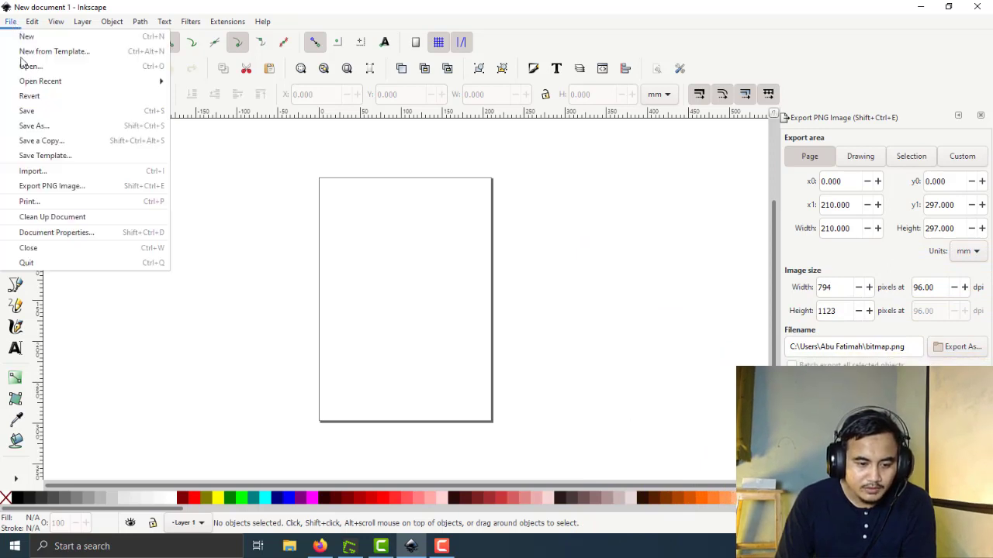
pyautogui.click(66, 230)
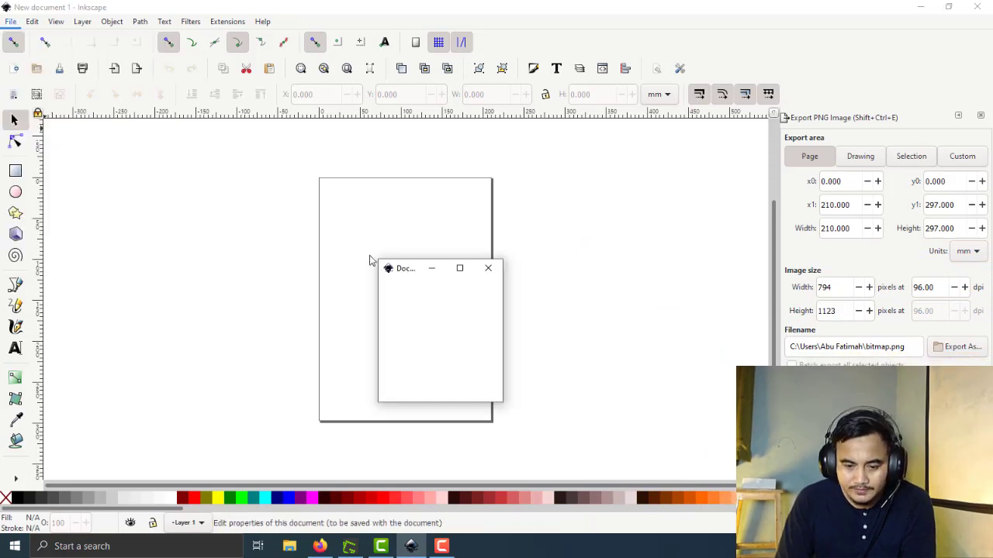
pyautogui.moveTo(525, 276); pyautogui.dragTo(449, 102)
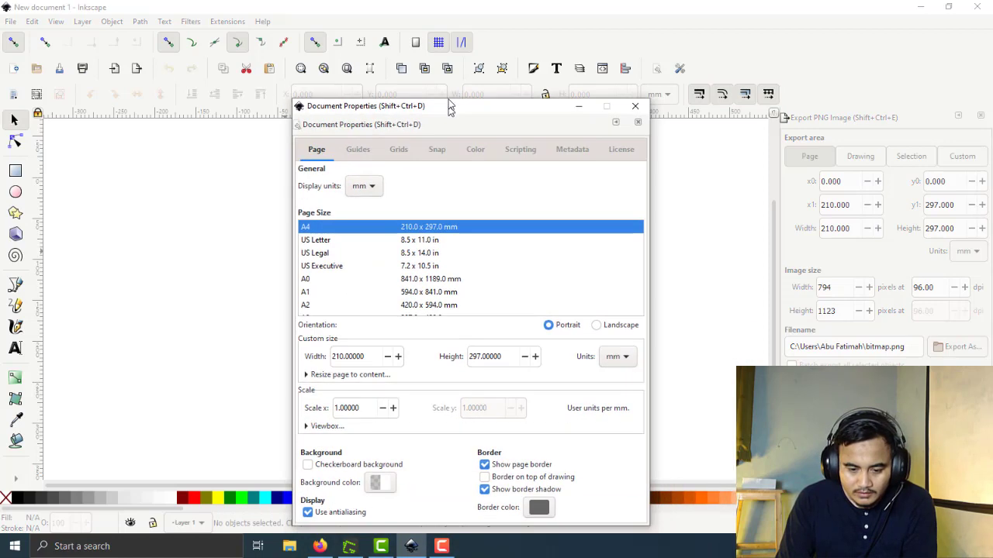
pyautogui.click(485, 455)
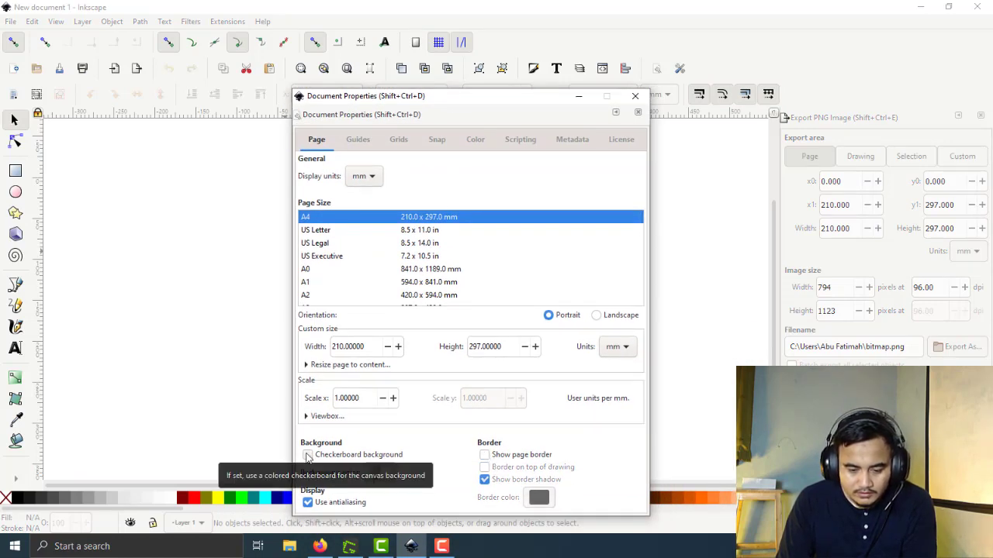
pyautogui.click(308, 455)
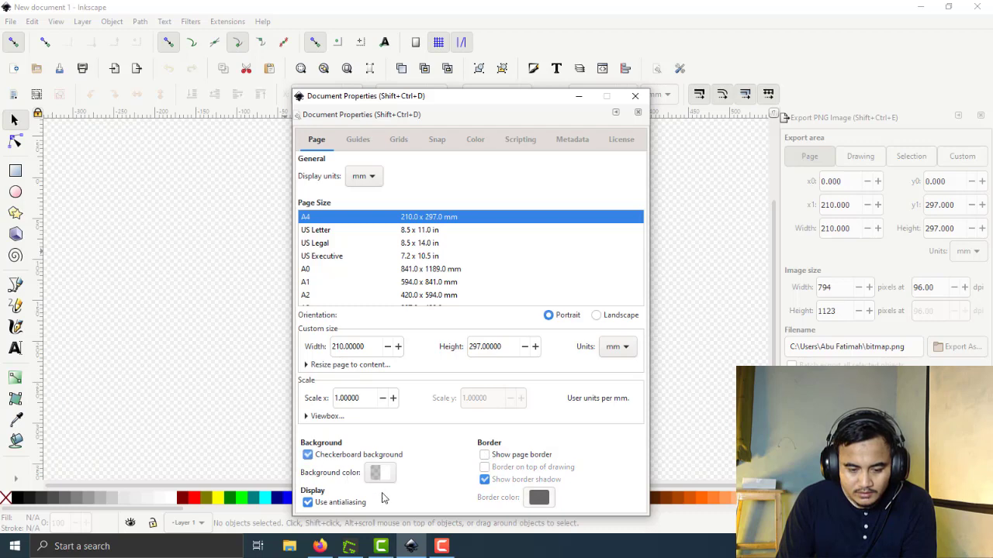
pyautogui.click(635, 97)
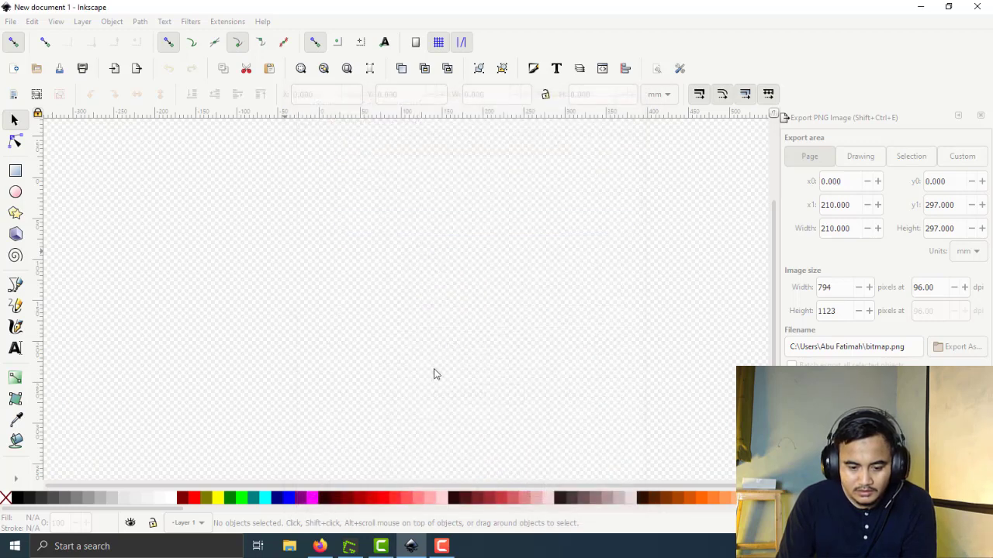
# Draw a large yellow, green-outlined rectangle across the page and show its Fill and Stroke settings.
pyautogui.click(16, 173)
pyautogui.moveTo(131, 200); pyautogui.dragTo(650, 439)
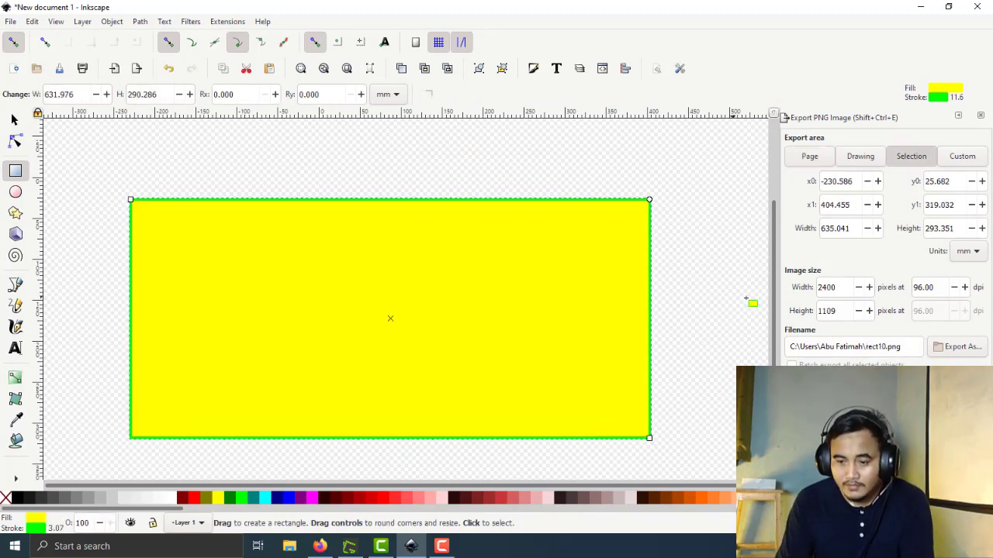
pyautogui.click(960, 117)
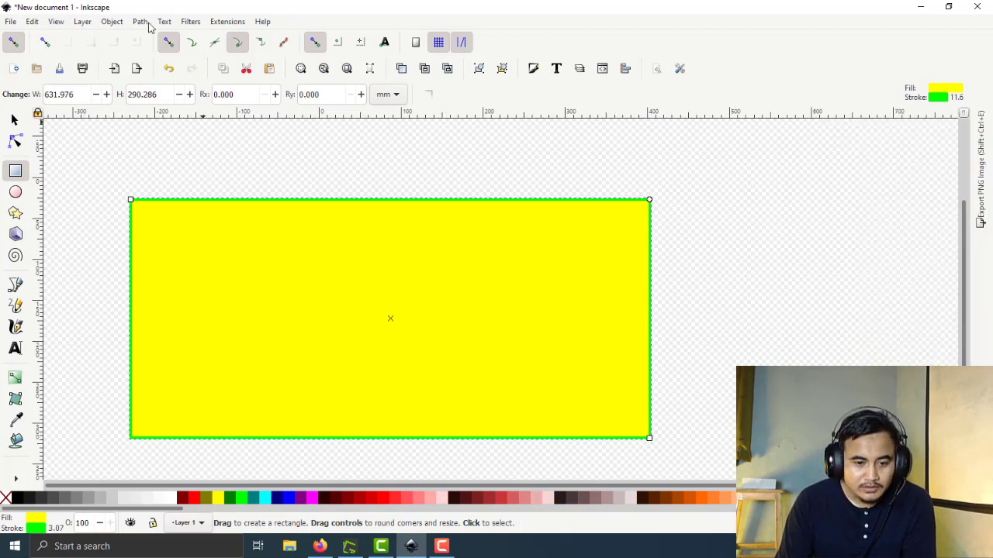
pyautogui.click(113, 23)
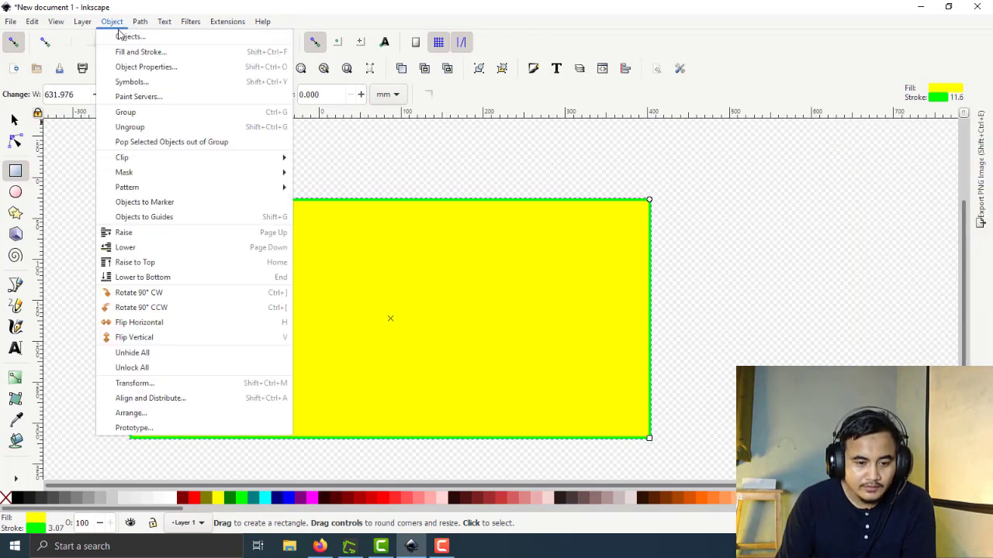
pyautogui.click(136, 52)
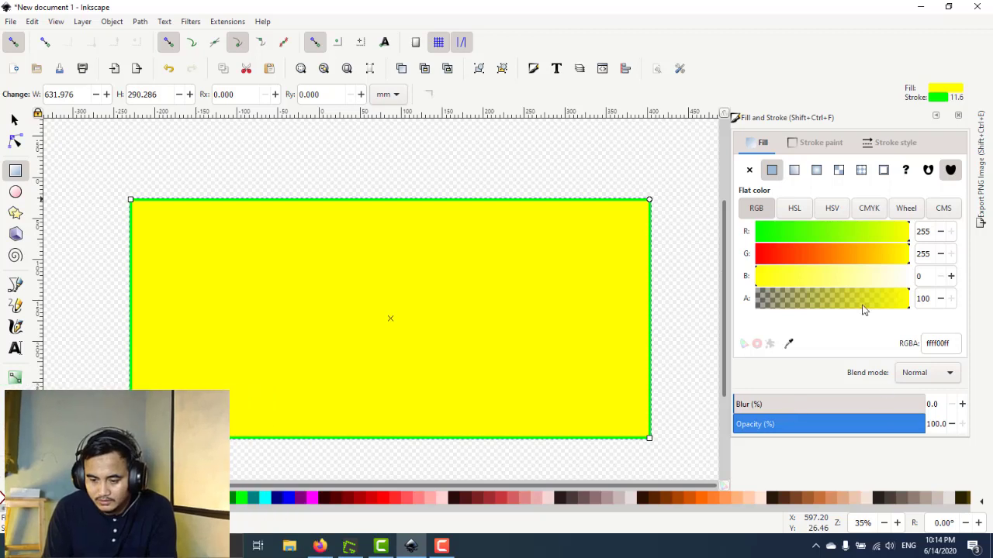
# Set the rectangle's stroke to none and resize it to 1280 × 720 px.
pyautogui.click(812, 146)
pyautogui.click(749, 172)
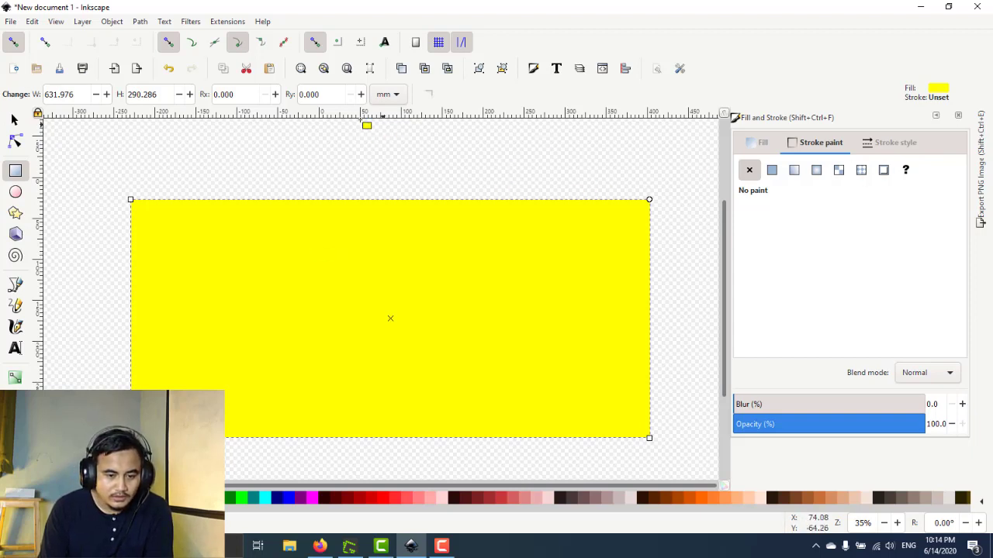
pyautogui.click(393, 94)
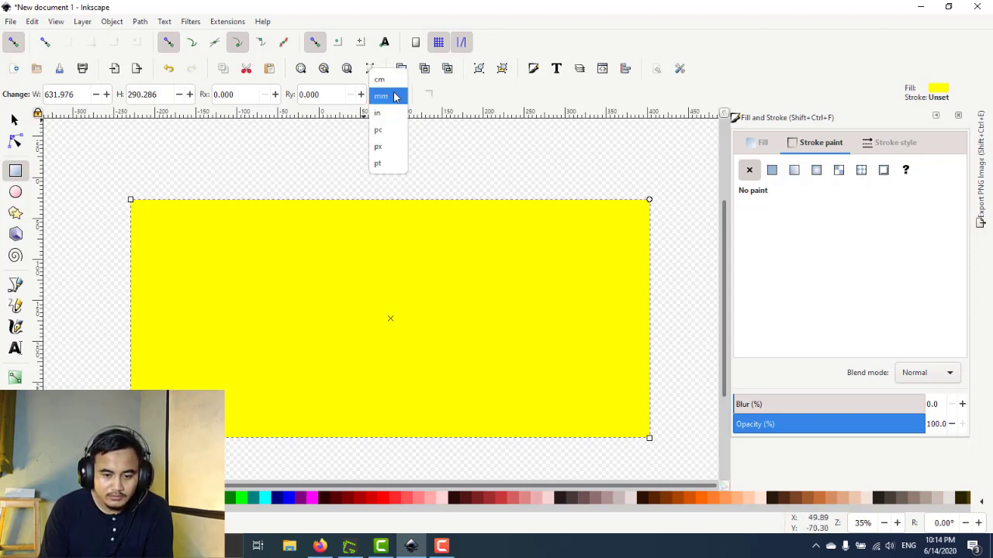
pyautogui.click(383, 155)
pyautogui.click(81, 94)
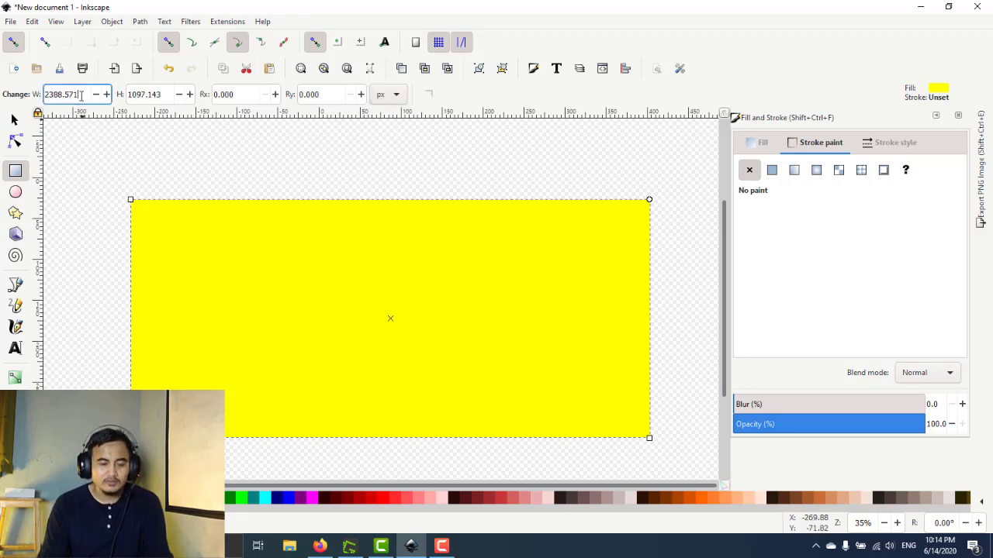
pyautogui.press('BackSpace')
pyautogui.press('BackSpace')
pyautogui.write('1280')
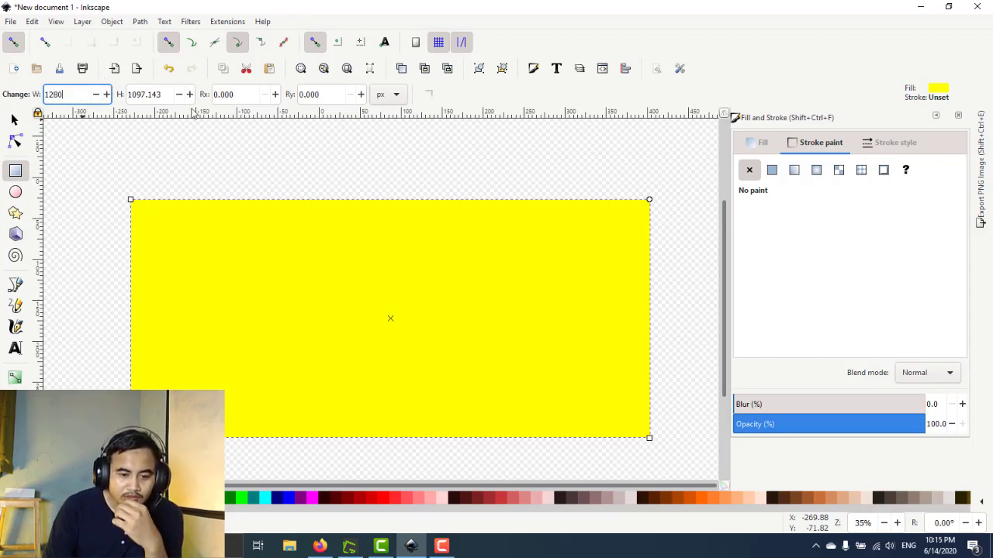
pyautogui.click(166, 94)
pyautogui.write('720')
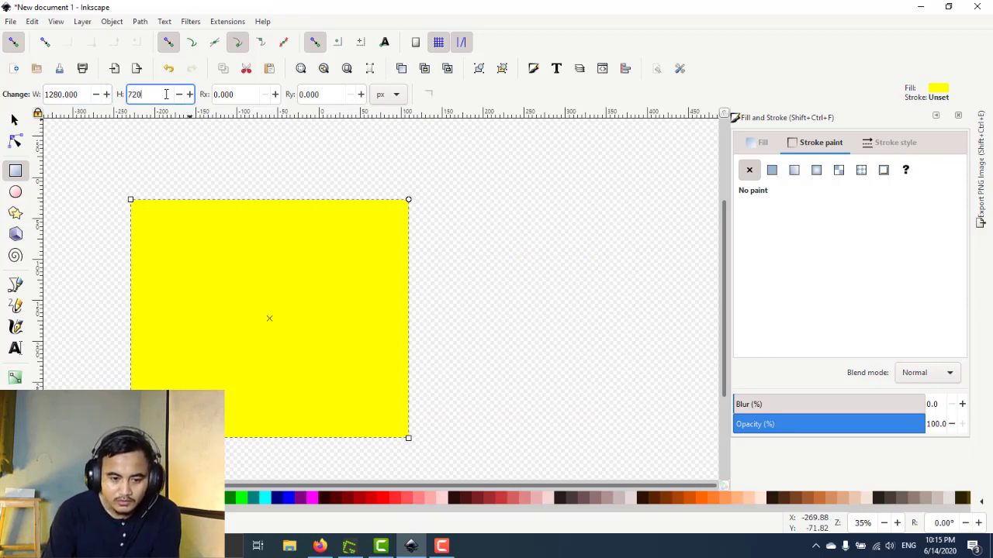
pyautogui.click(167, 149)
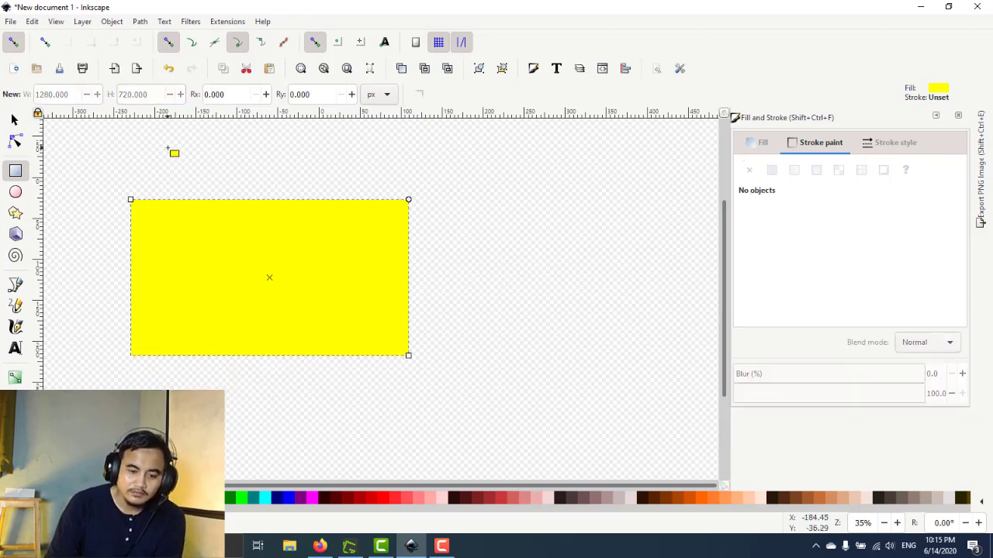
# Move the yellow rectangle right and down on the canvas.
pyautogui.click(13, 120)
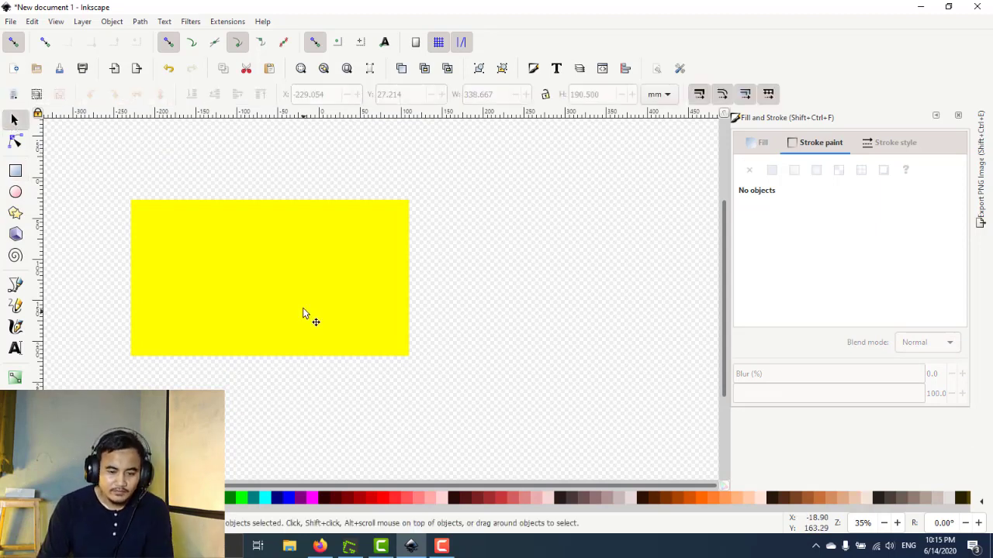
pyautogui.moveTo(291, 303); pyautogui.dragTo(385, 332)
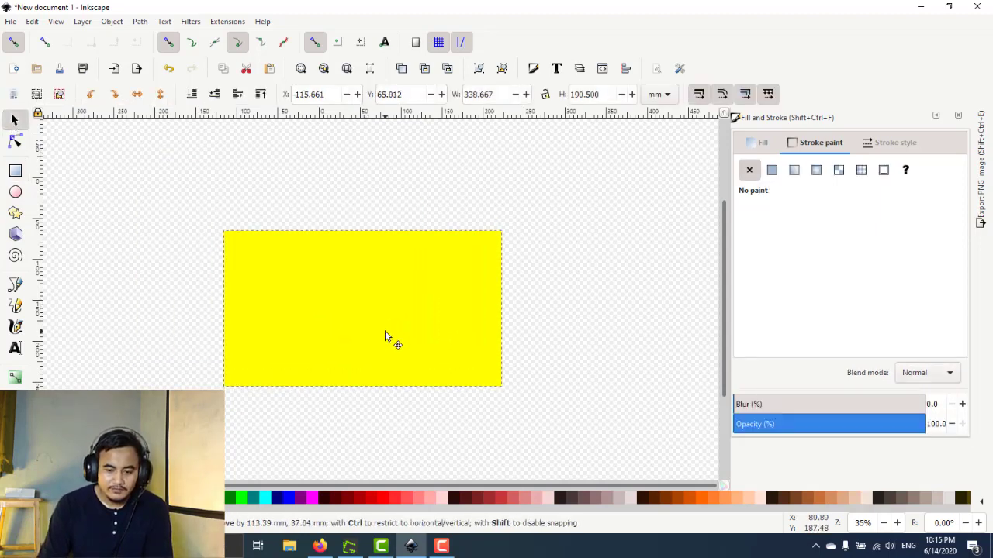
pyautogui.scroll(1, 385, 335)
pyautogui.scroll(1, 385, 335)
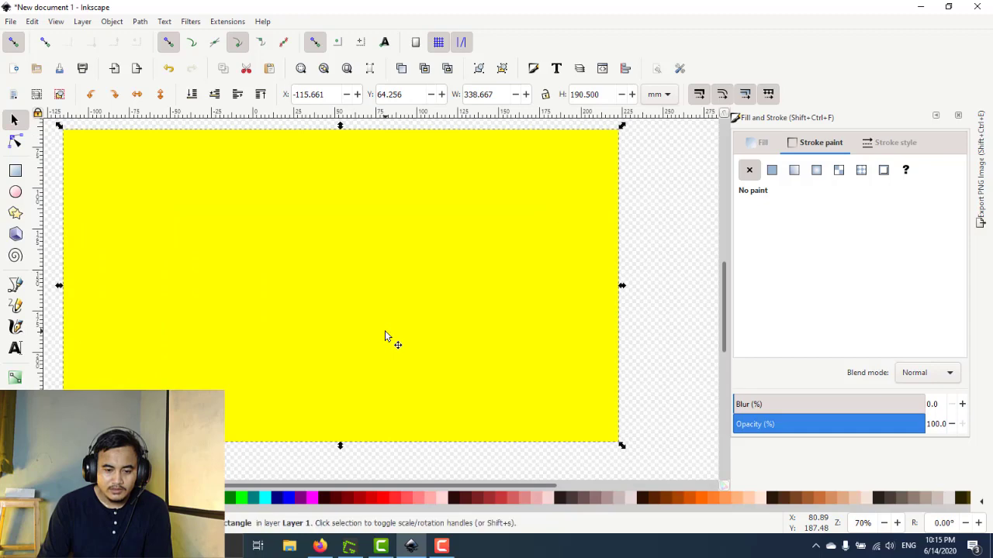
pyautogui.moveTo(382, 314); pyautogui.dragTo(388, 330)
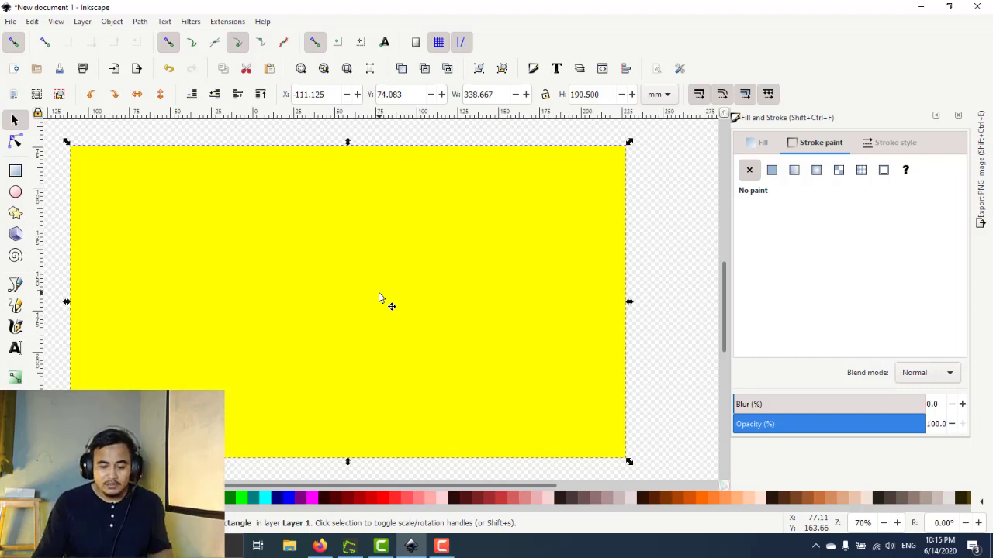
# Copy the webcam photo from Greenshot to the clipboard and return to Inkscape.
pyautogui.click(351, 548)
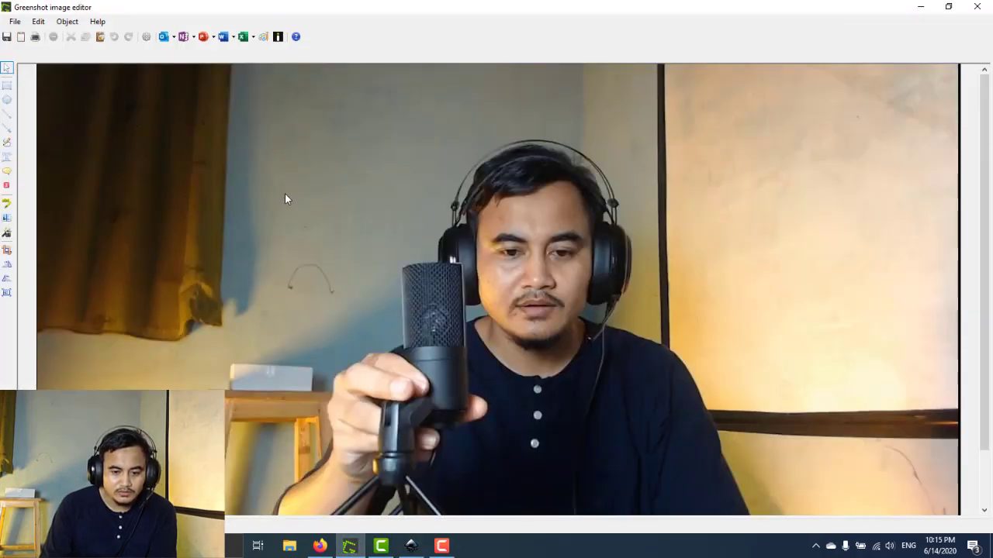
pyautogui.click(22, 38)
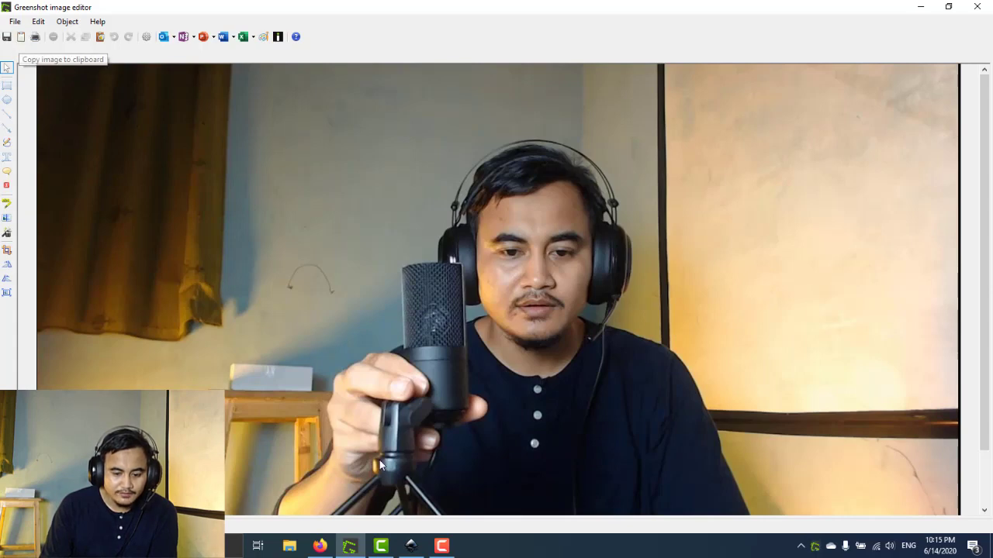
pyautogui.click(412, 547)
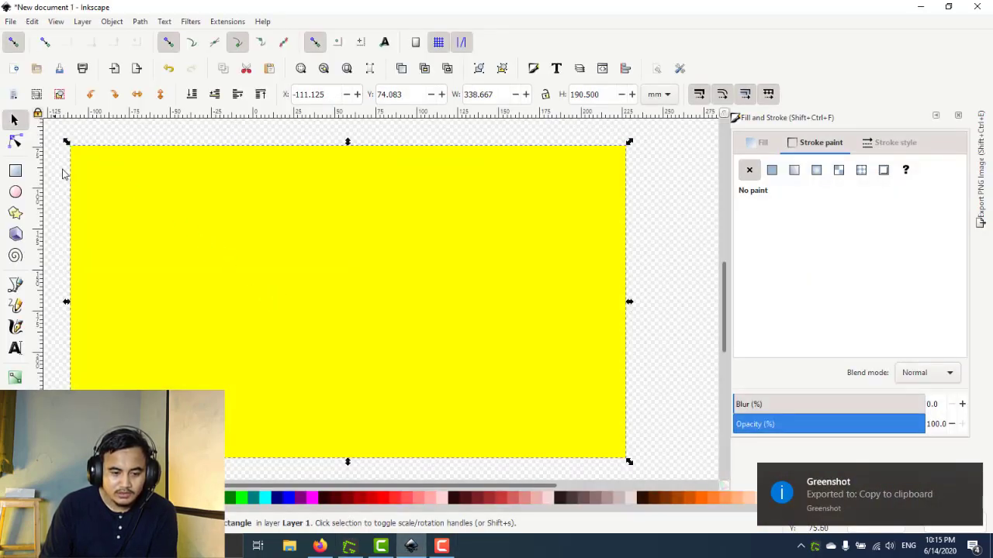
# Paste the webcam photo into Inkscape and drag it over the yellow rectangle.
pyautogui.rightClick(117, 221)
pyautogui.click(157, 255)
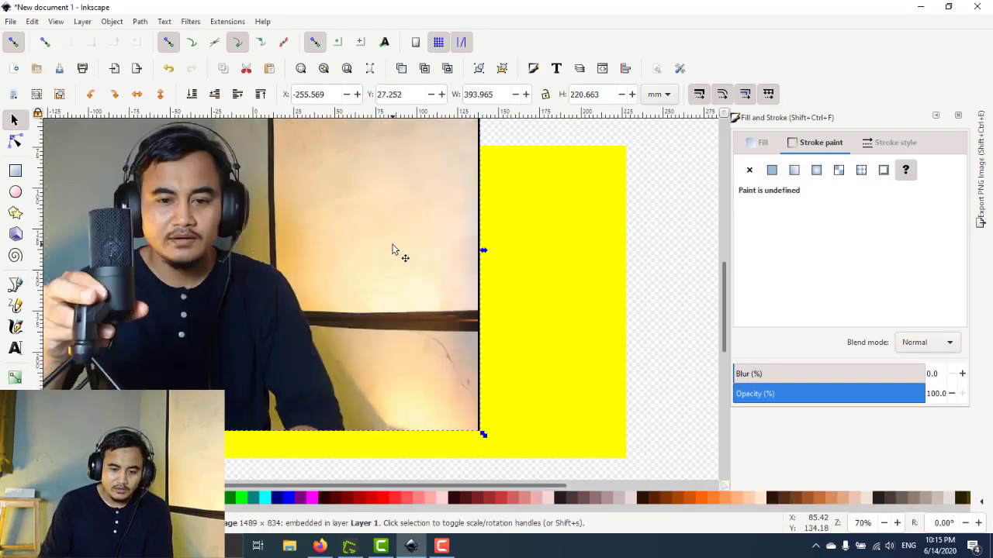
pyautogui.scroll(-2, 382, 239)
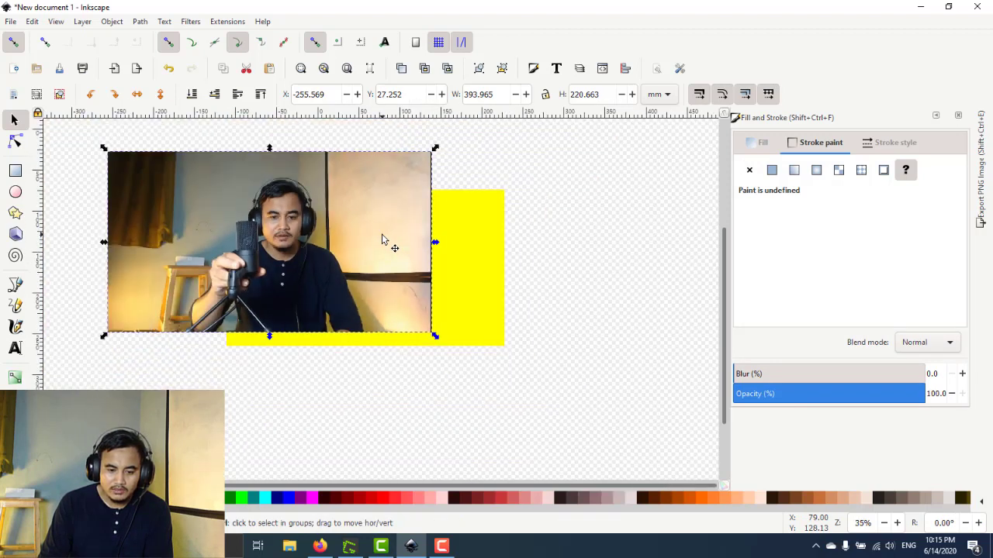
pyautogui.moveTo(260, 217); pyautogui.dragTo(361, 239)
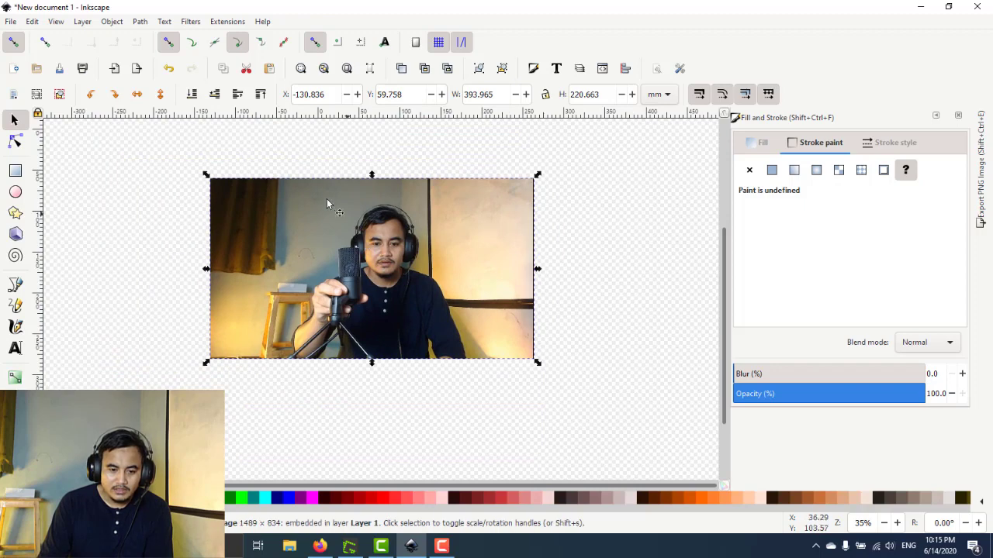
# Place the photo below the yellow rectangle and set the rectangle's opacity to 64.
pyautogui.click(215, 94)
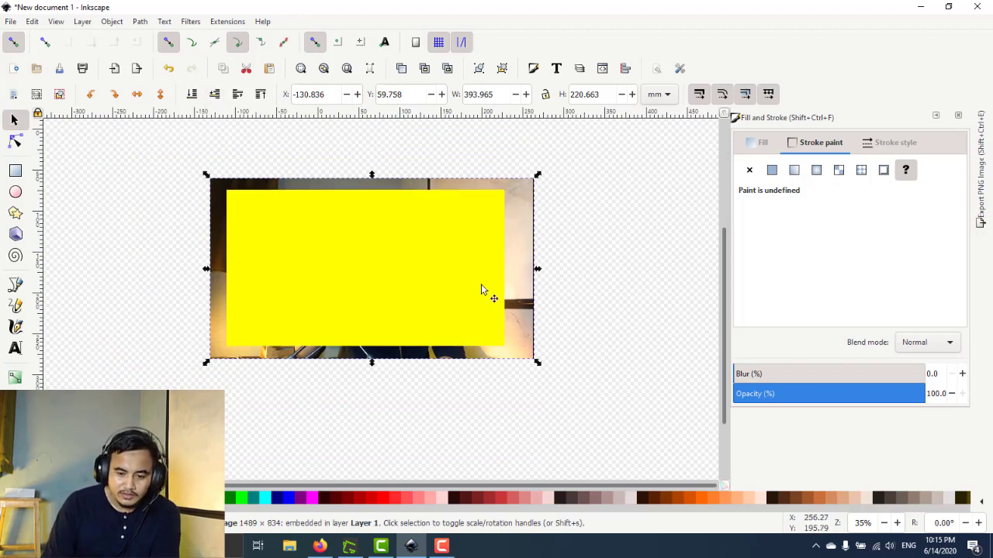
pyautogui.moveTo(404, 262); pyautogui.dragTo(411, 264)
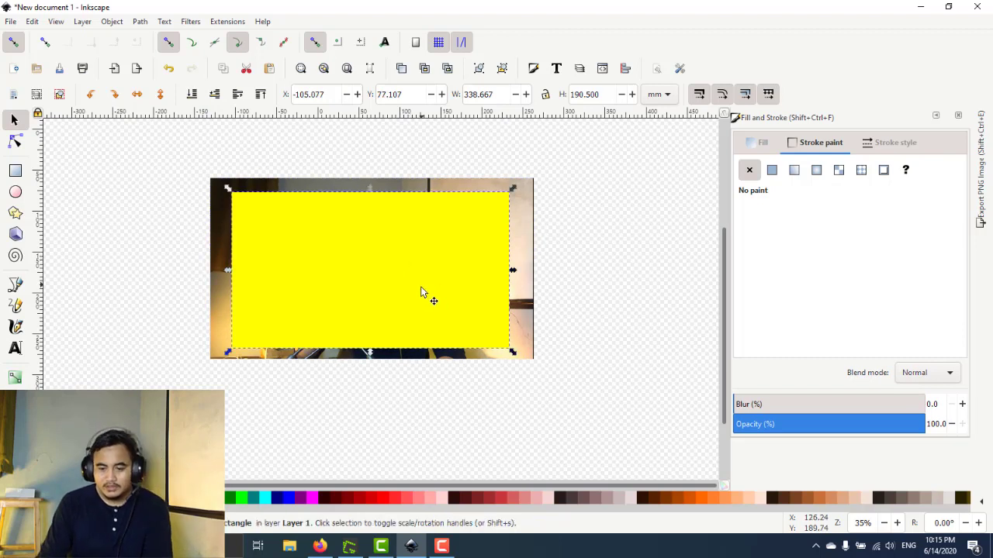
pyautogui.click(856, 426)
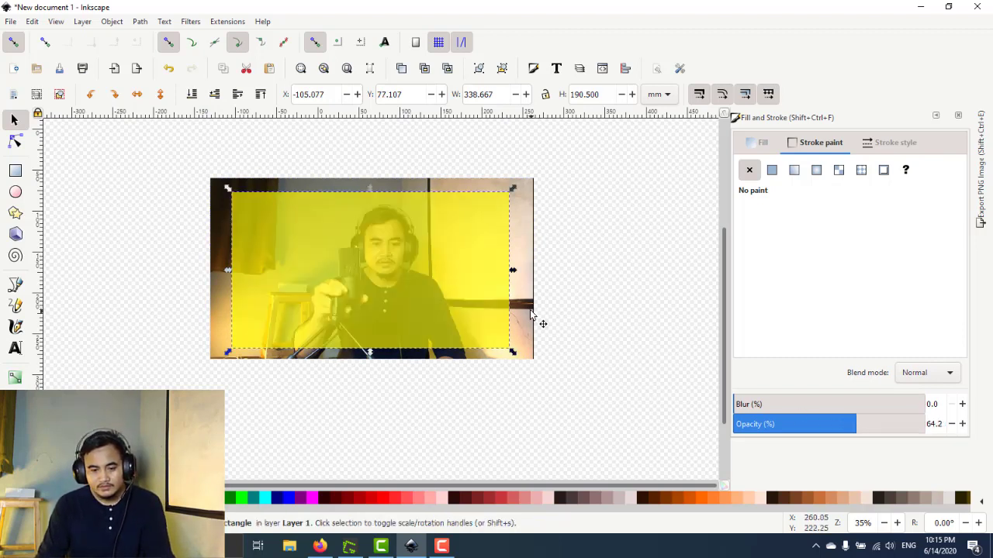
pyautogui.keyDown('ctrl'); pyautogui.scroll(1, 567, 324); pyautogui.keyUp('ctrl')
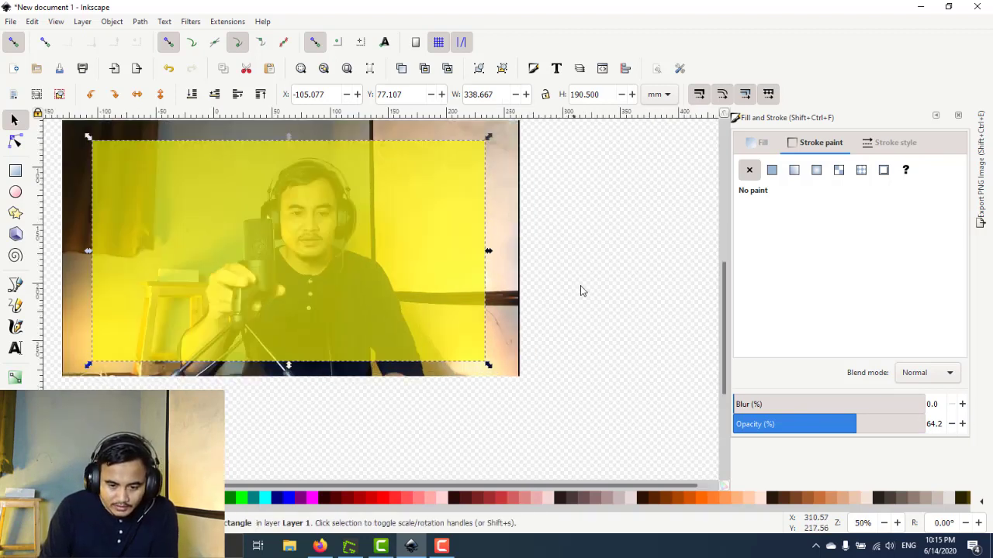
pyautogui.scroll(1, 631, 311)
pyautogui.scroll(1, 627, 312)
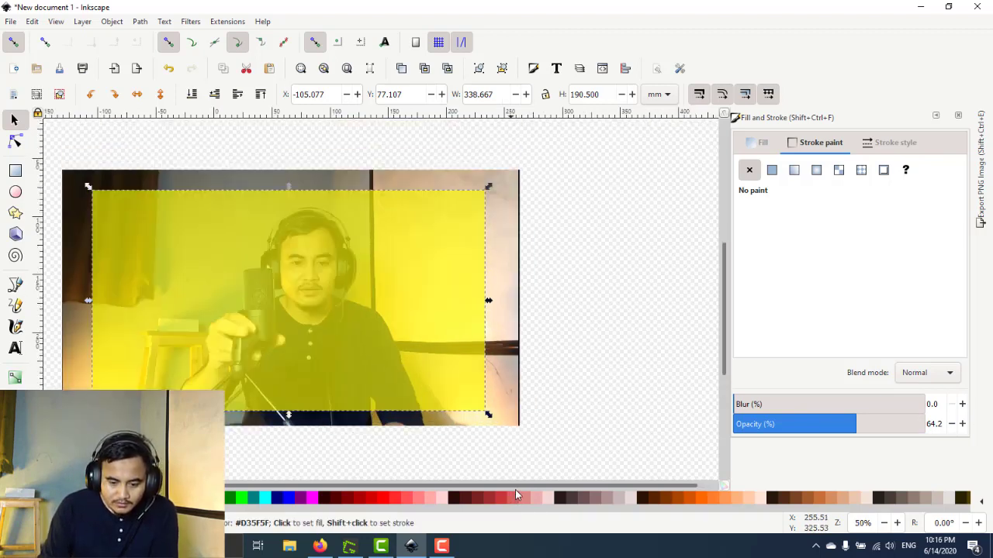
pyautogui.hscroll(-1, 508, 489)
pyautogui.hscroll(-1, 474, 481)
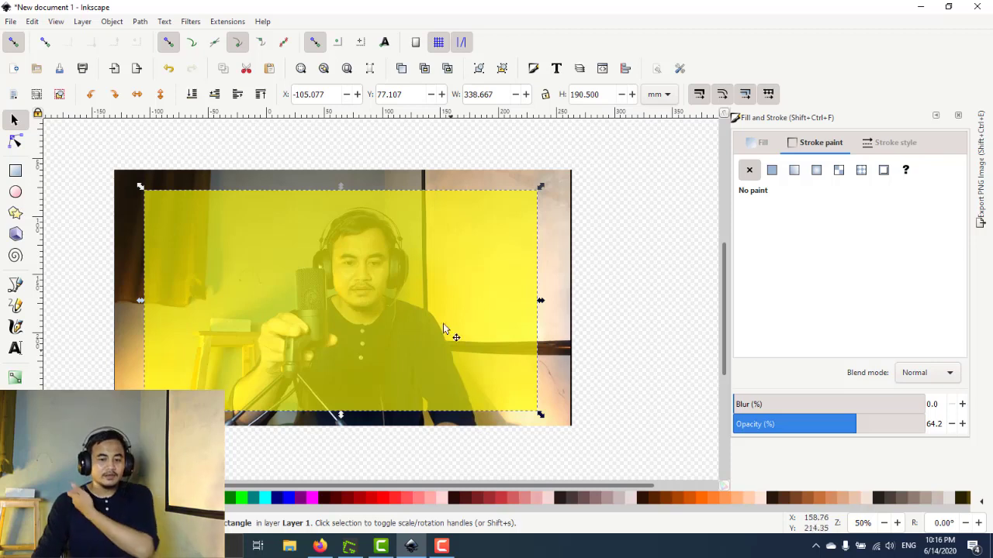
# Shrink the webcam photo slightly from its top-left and bottom-right corners.
pyautogui.click(134, 224)
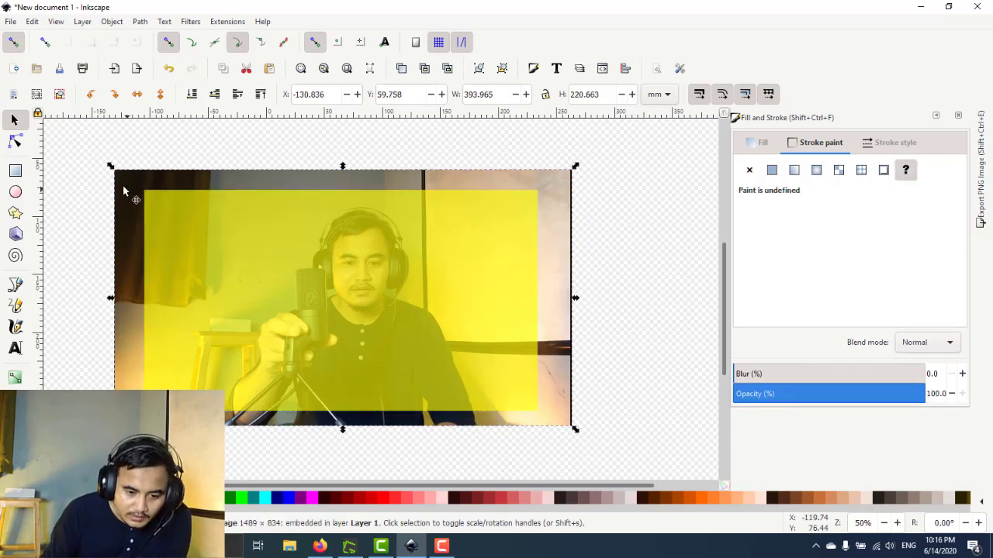
pyautogui.moveTo(110, 168); pyautogui.dragTo(132, 181)
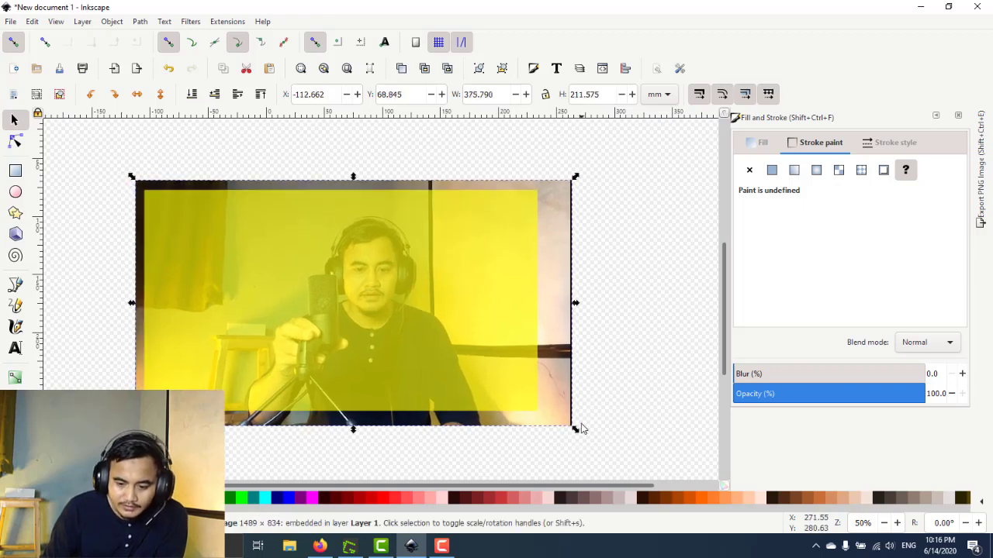
pyautogui.moveTo(575, 426); pyautogui.dragTo(562, 423)
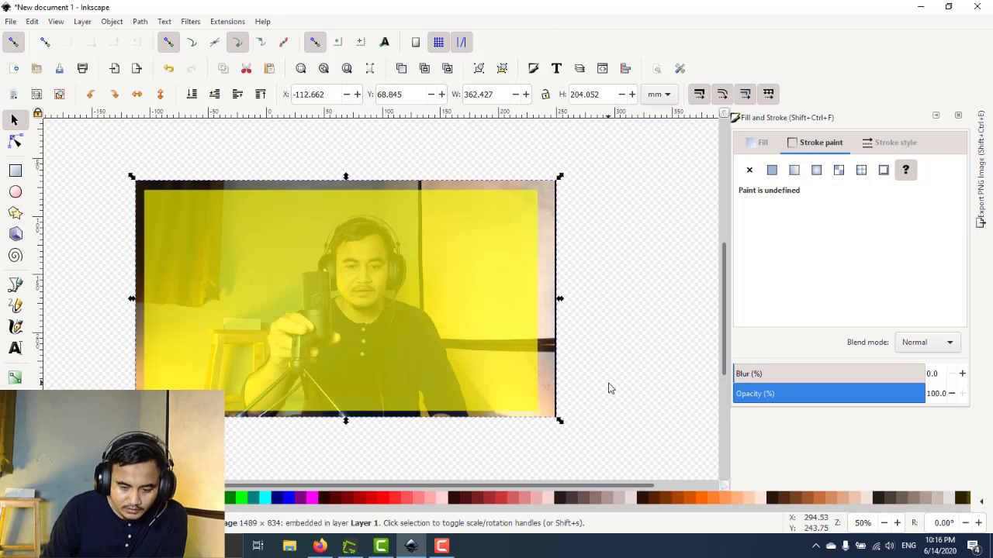
pyautogui.scroll(1, 606, 389)
pyautogui.scroll(1, 606, 389)
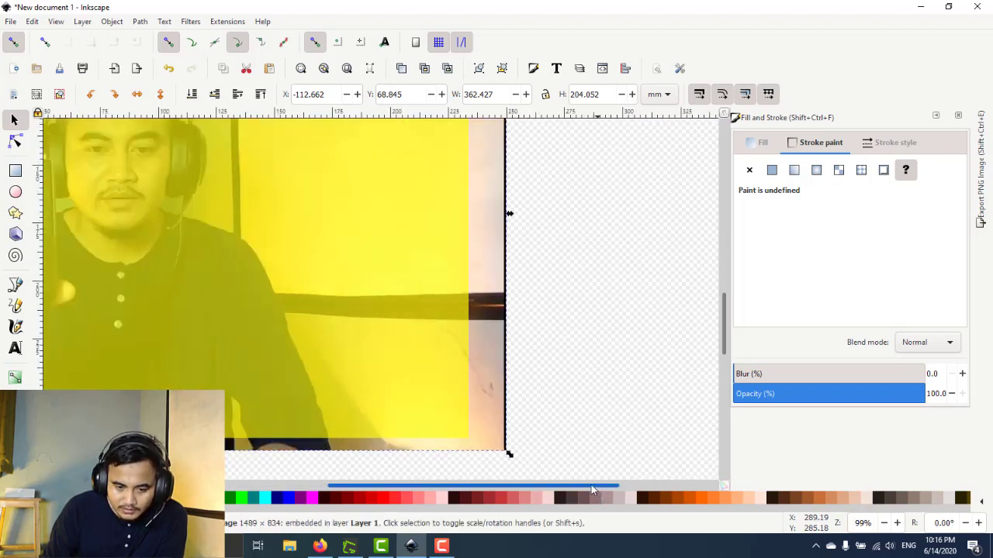
pyautogui.moveTo(597, 487); pyautogui.dragTo(420, 455)
pyautogui.scroll(-1, 435, 454)
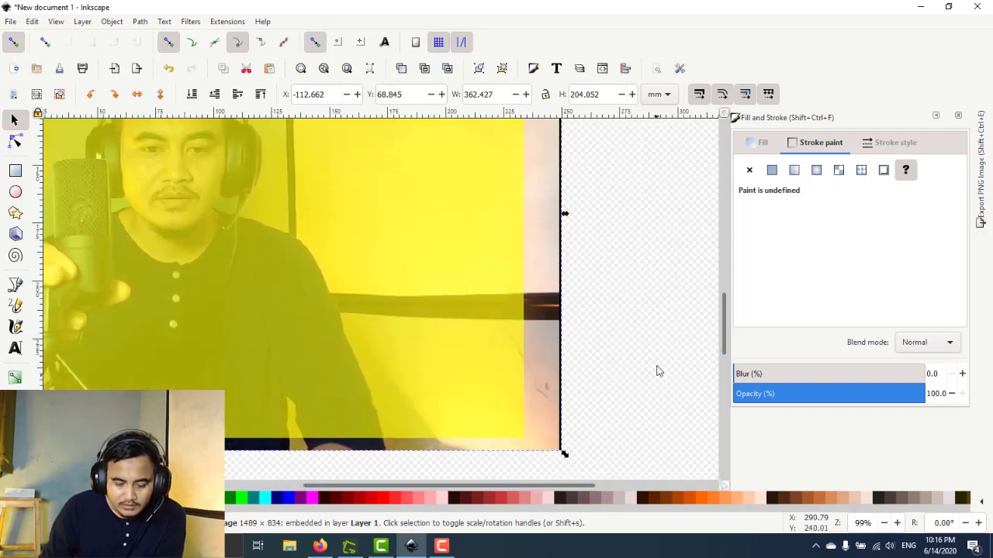
pyautogui.scroll(-2, 657, 353)
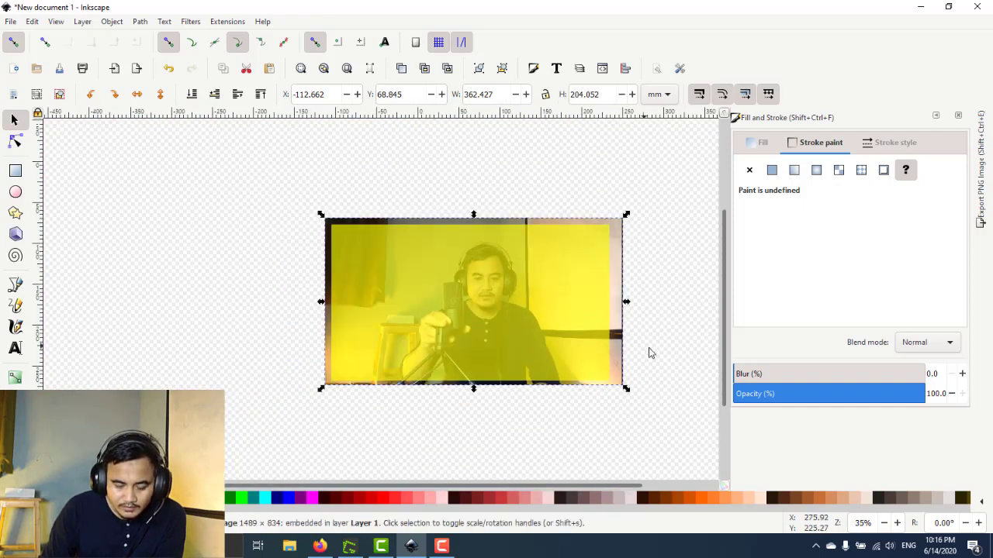
pyautogui.scroll(2, 650, 353)
# Select both the yellow rectangle and the webcam photo together.
pyautogui.click(639, 350)
pyautogui.scroll(1, 647, 343)
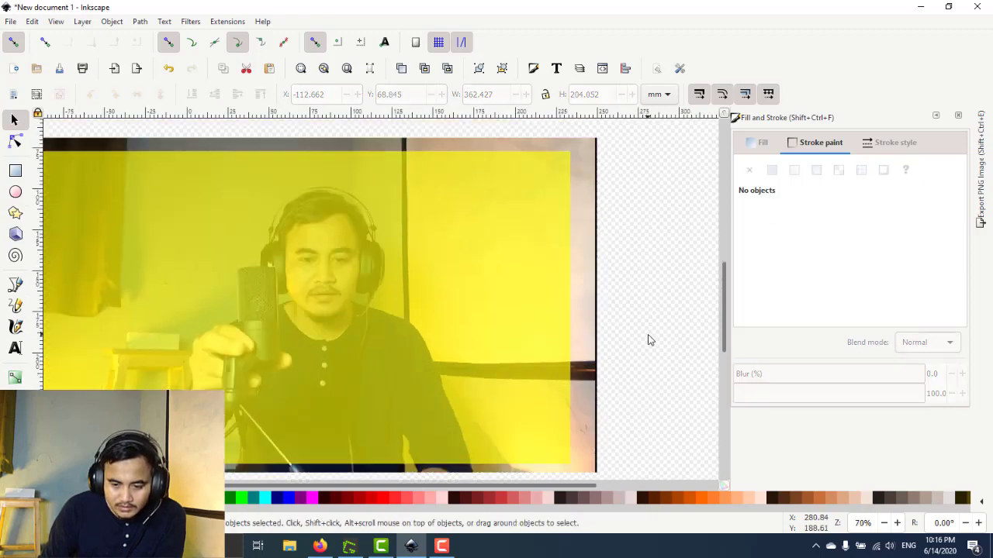
pyautogui.scroll(1, 649, 341)
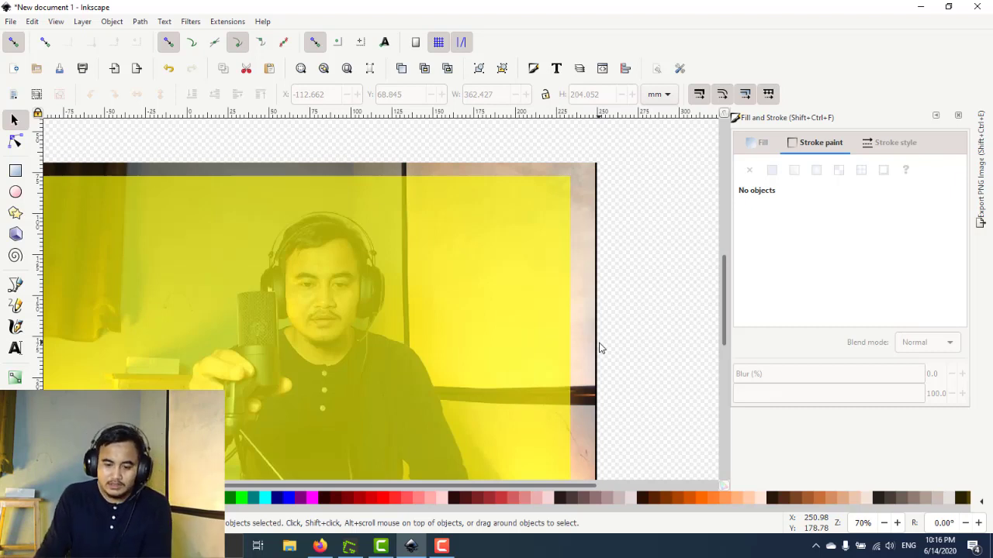
pyautogui.click(589, 304)
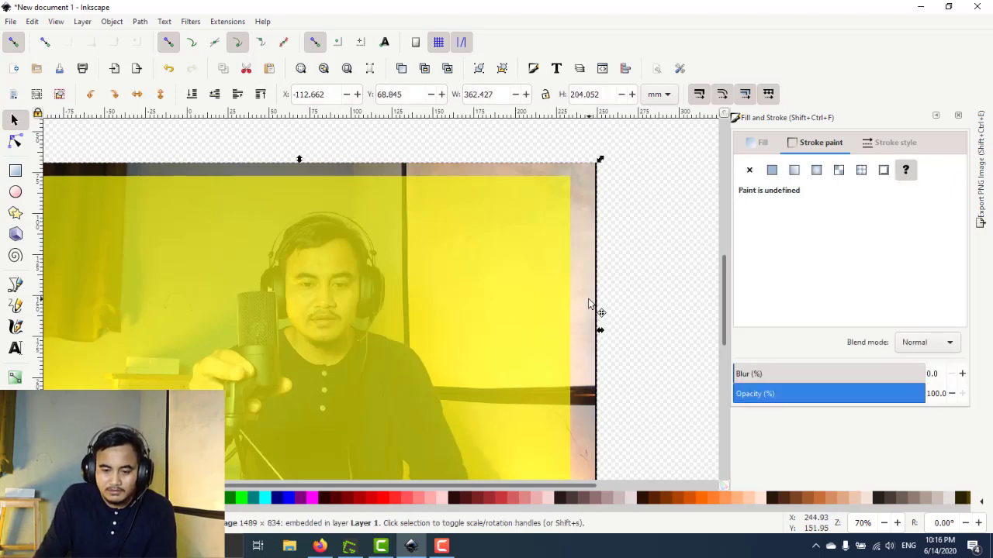
pyautogui.click(536, 302)
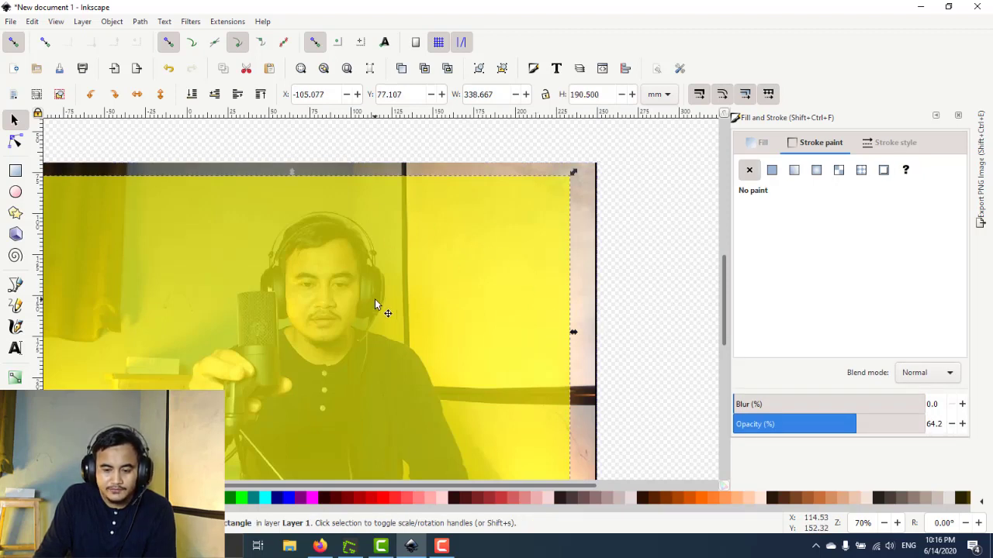
pyautogui.keyDown('shift'); pyautogui.click(589, 301); pyautogui.keyUp('shift')
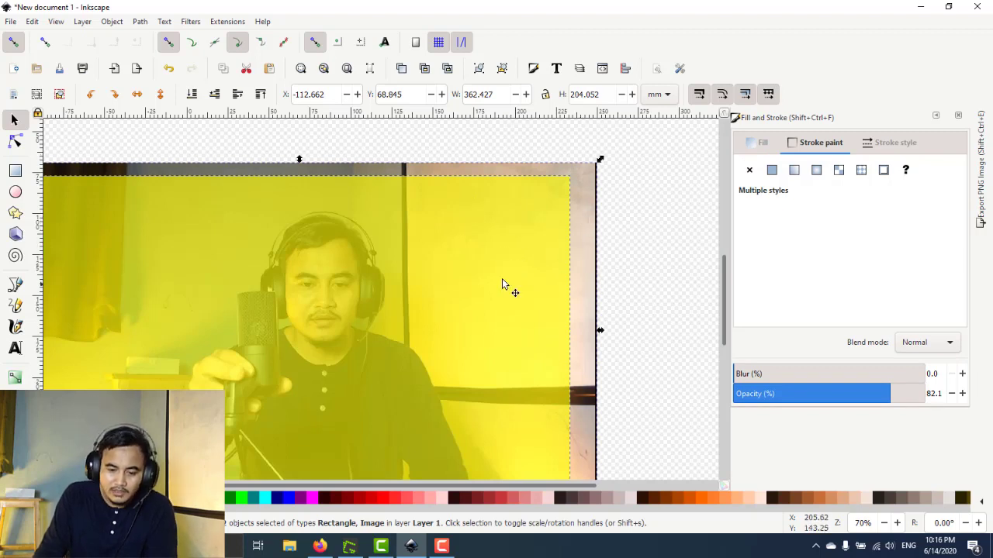
# Clip the photo to the 338.667 × 190.5 mm rectangle with Set Clip and reposition it.
pyautogui.rightClick(451, 235)
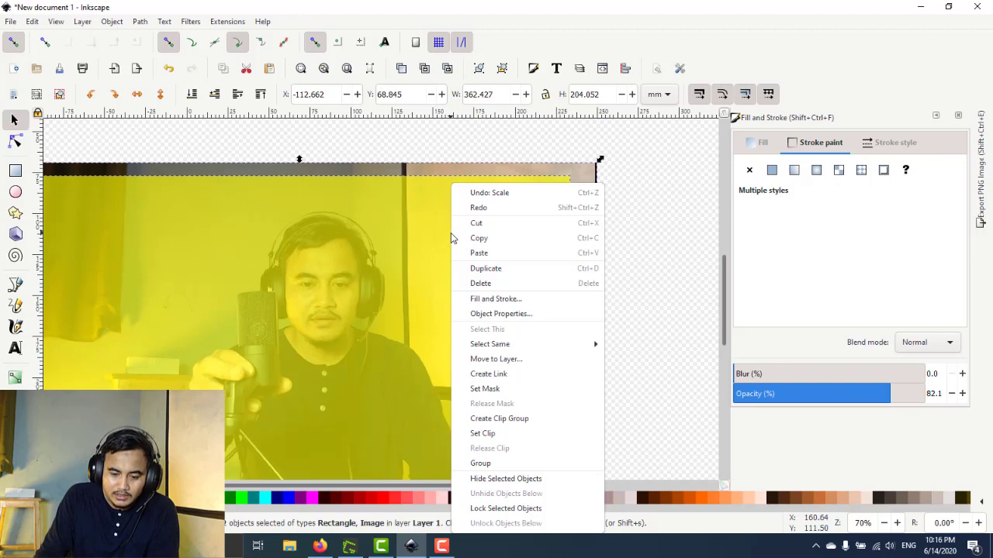
pyautogui.click(512, 434)
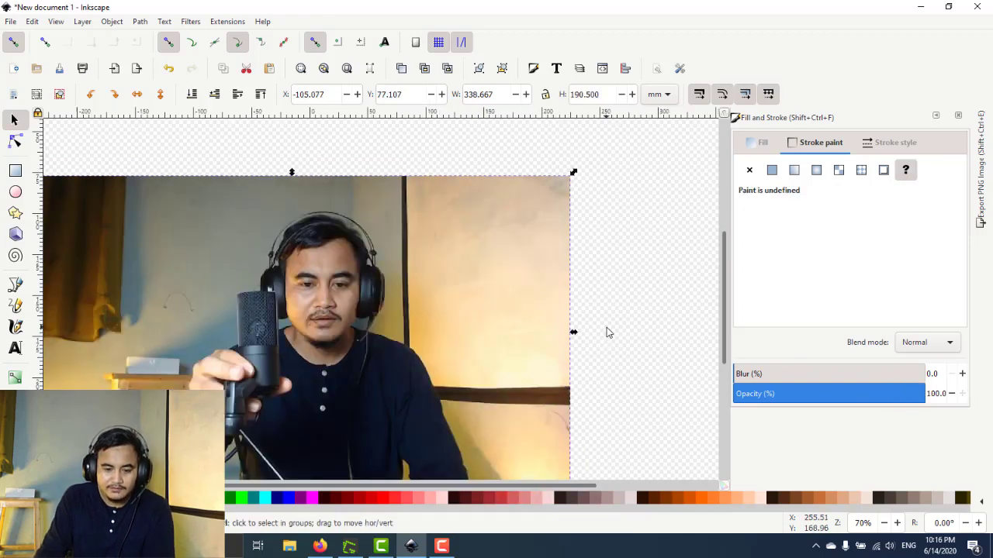
pyautogui.scroll(-2, 606, 337)
pyautogui.moveTo(531, 325); pyautogui.dragTo(463, 290)
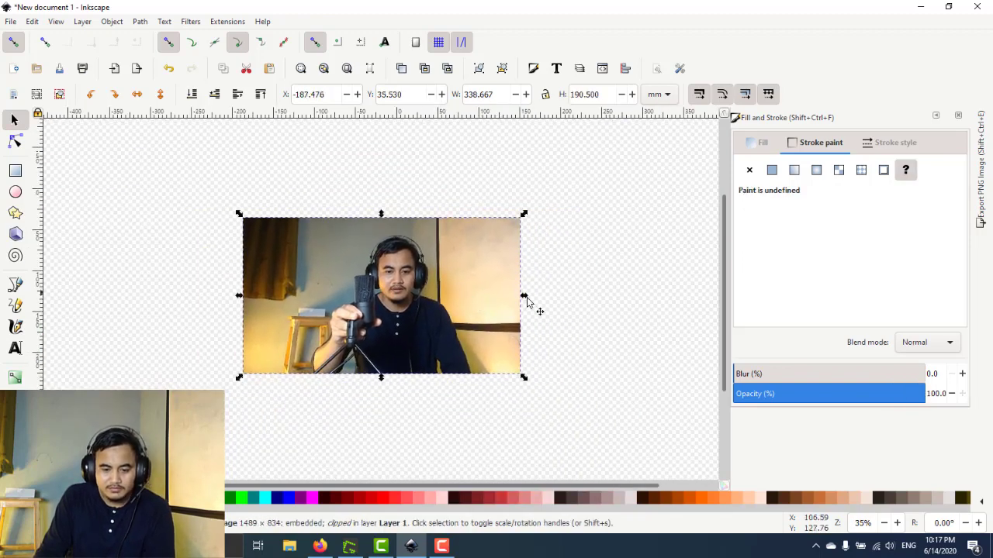
pyautogui.click(587, 313)
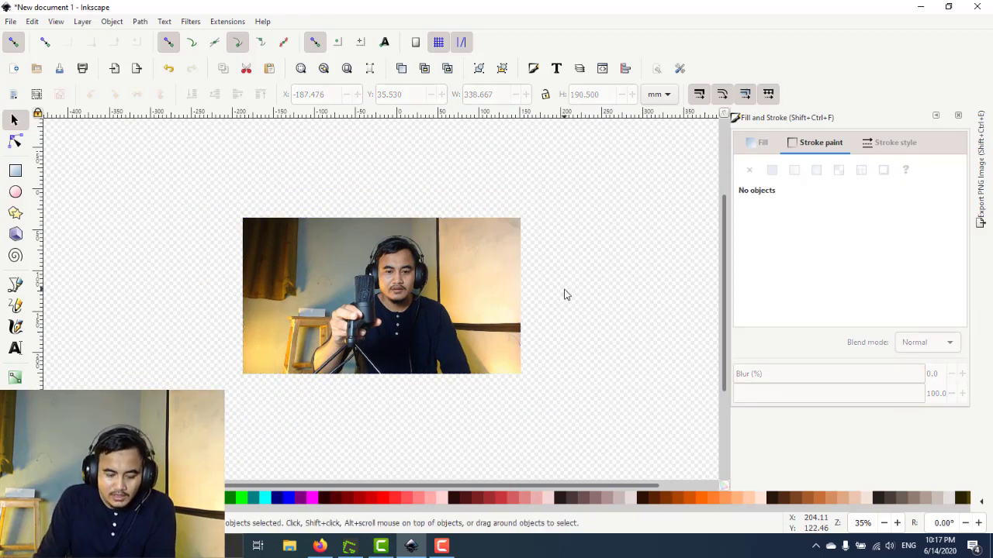
pyautogui.moveTo(443, 277); pyautogui.dragTo(434, 270)
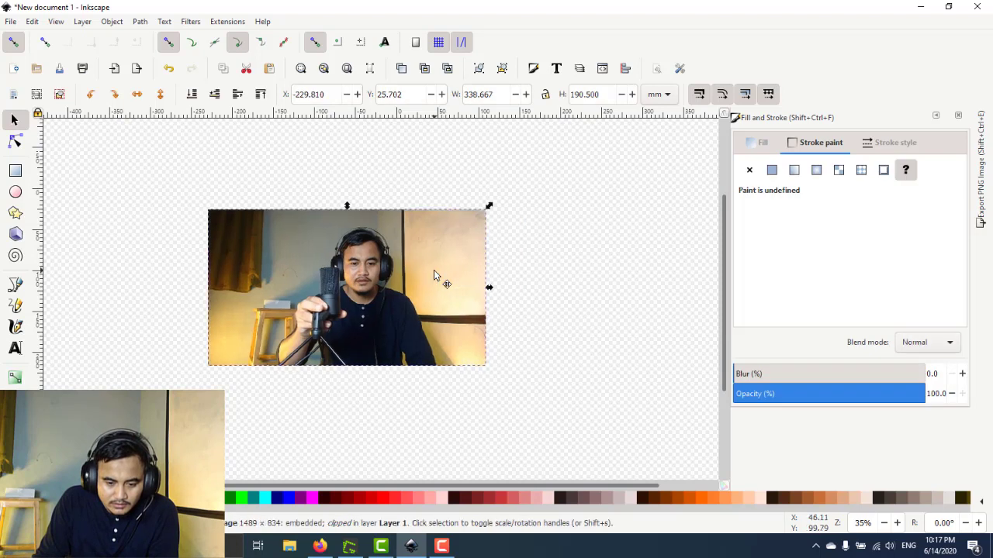
pyautogui.keyDown('ctrl'); pyautogui.scroll(1, 587, 310); pyautogui.keyUp('ctrl')
pyautogui.moveTo(371, 263); pyautogui.dragTo(433, 284)
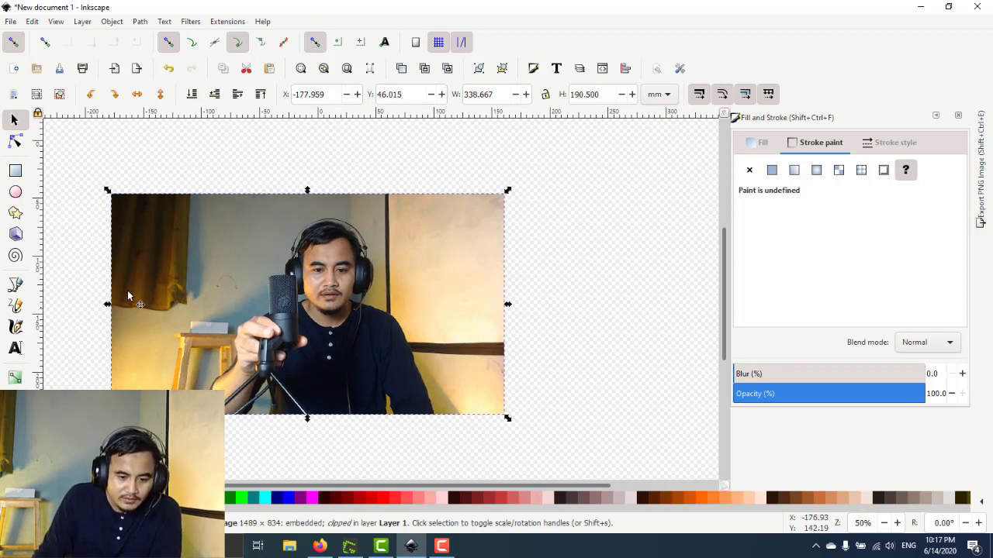
# Draw a fully opaque 110.115 × 48.109 mm yellow rectangle beside the man's head, then deselect it.
pyautogui.click(16, 171)
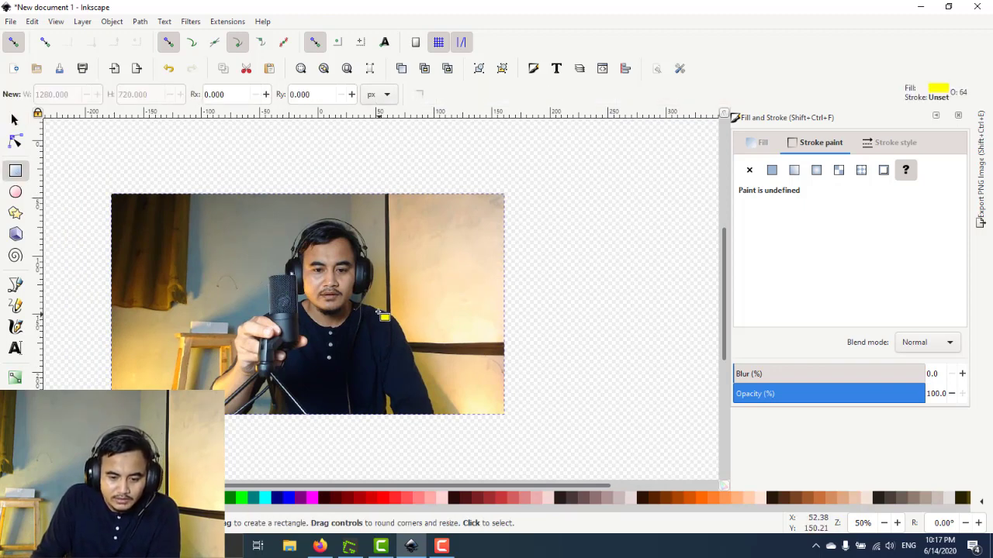
pyautogui.moveTo(363, 284); pyautogui.dragTo(491, 340)
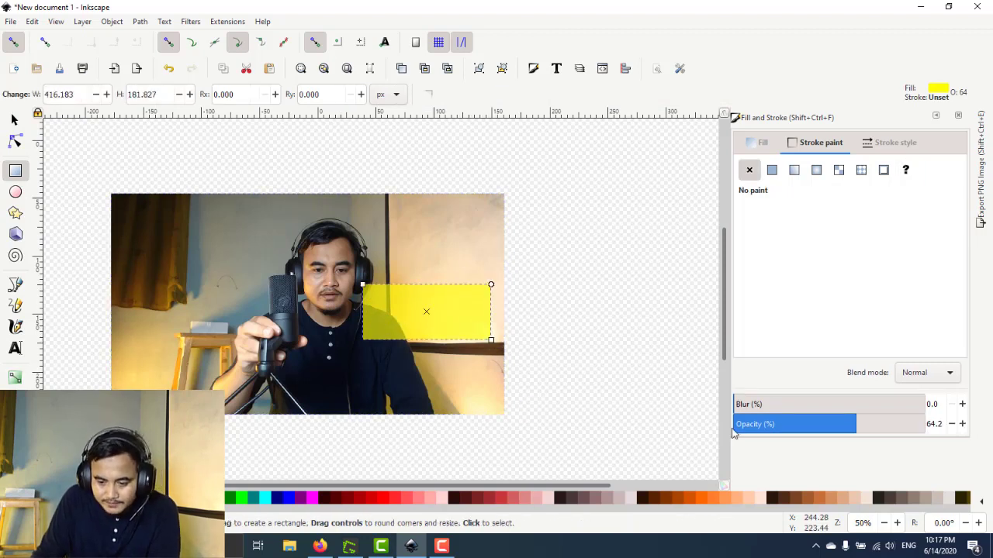
pyautogui.moveTo(878, 430); pyautogui.dragTo(930, 432)
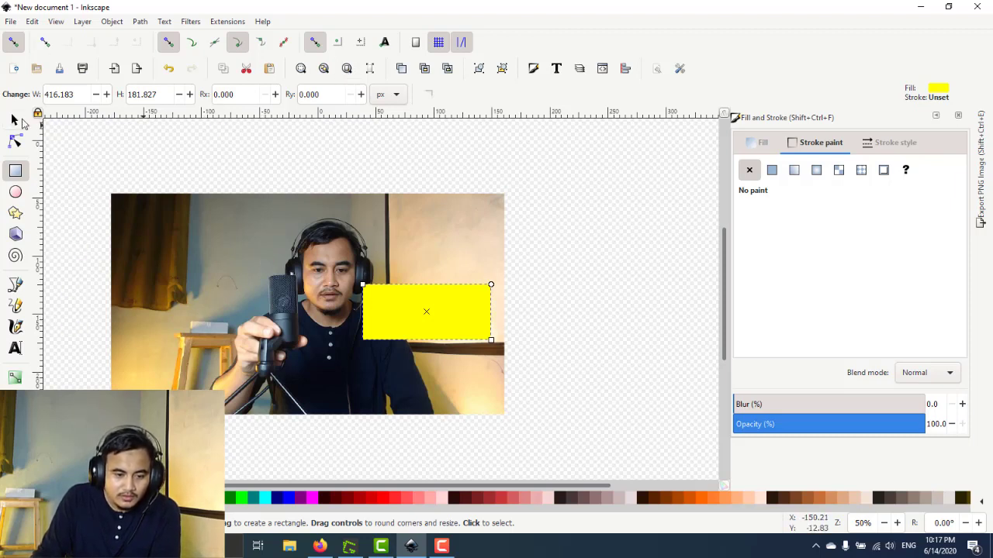
pyautogui.click(15, 120)
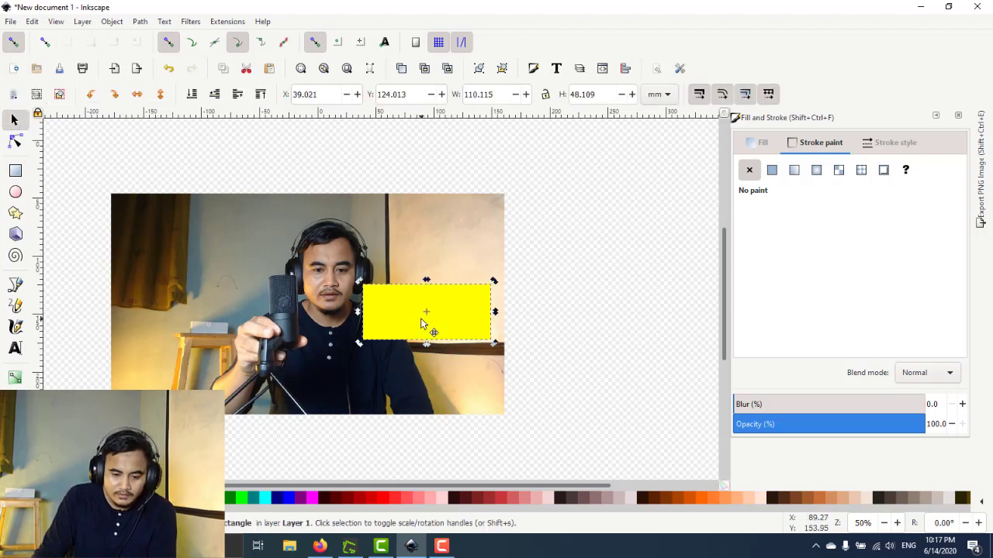
pyautogui.click(578, 324)
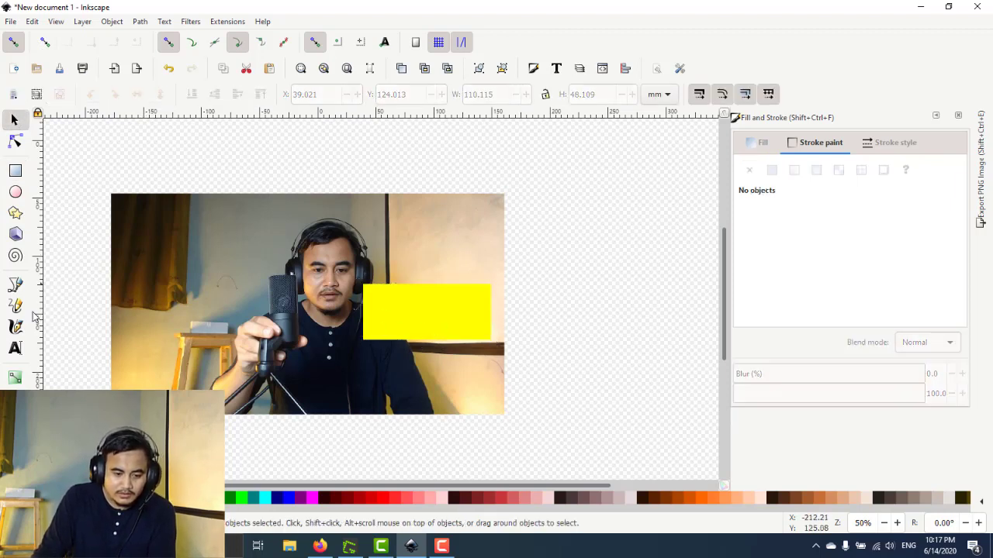
# Type the label 'Review Microphone FIFINE' below the yellow box, with FIFINE on its own second line.
pyautogui.click(16, 349)
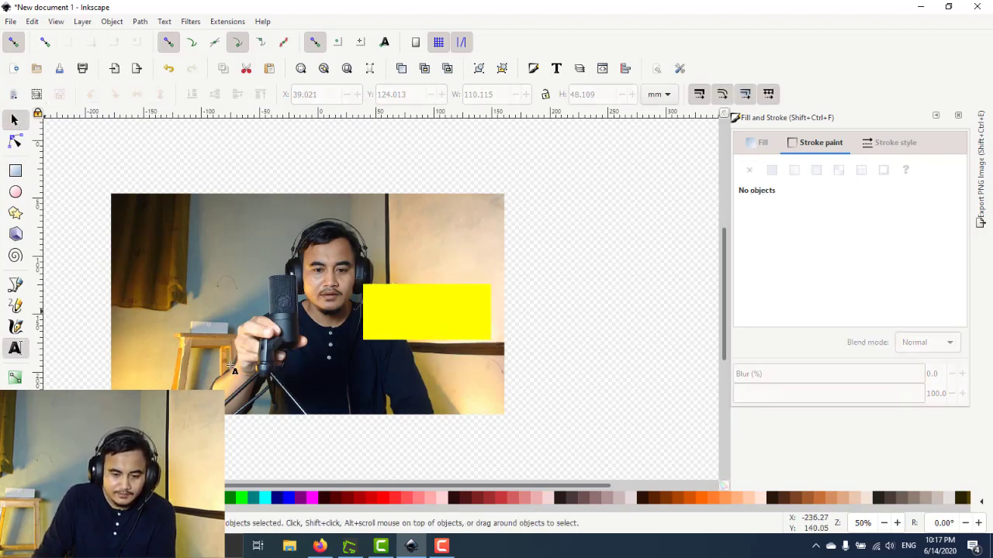
pyautogui.click(375, 349)
pyautogui.click(389, 351)
pyautogui.write('Review Micro')
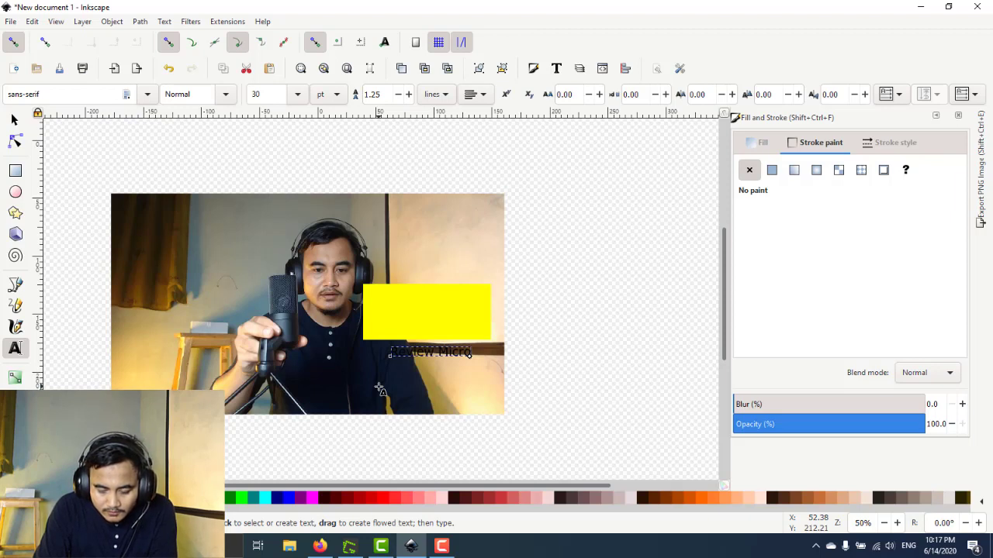
pyautogui.write('p')
pyautogui.press('BackSpace')
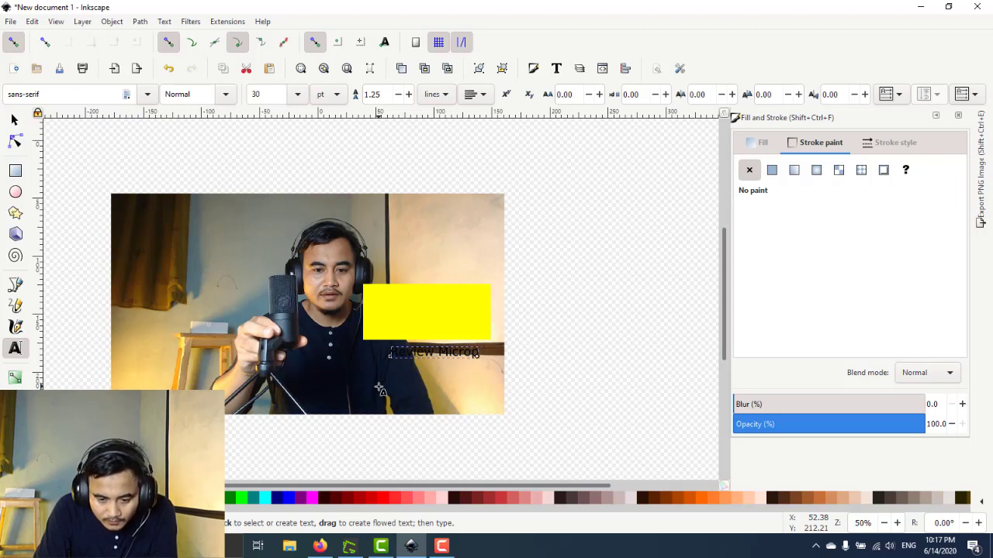
pyautogui.write('p')
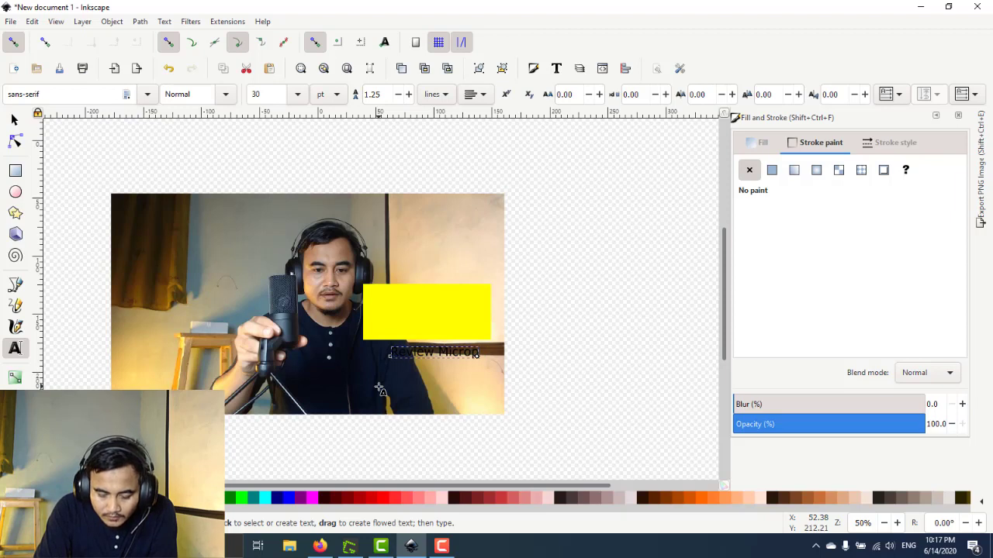
pyautogui.write('hone')
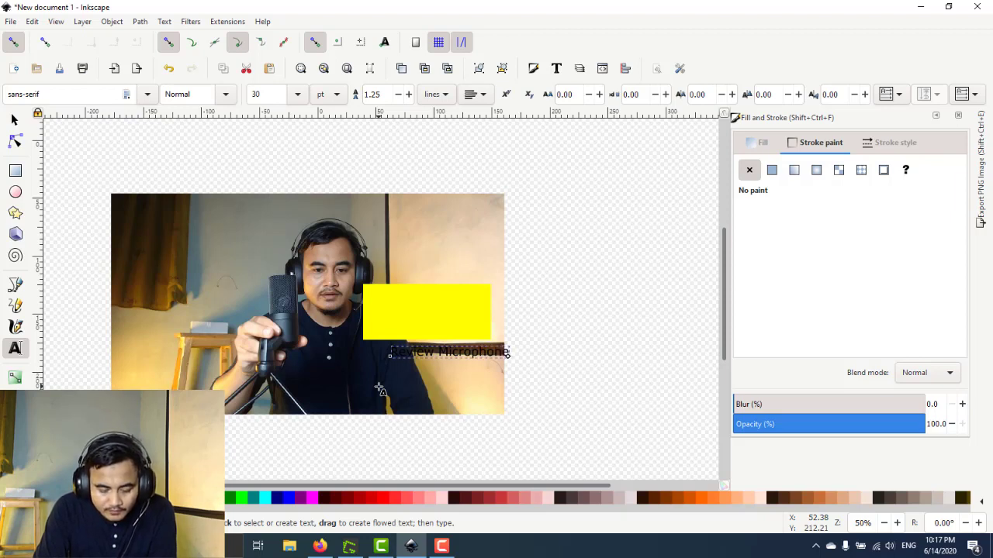
pyautogui.write(' FIFINE')
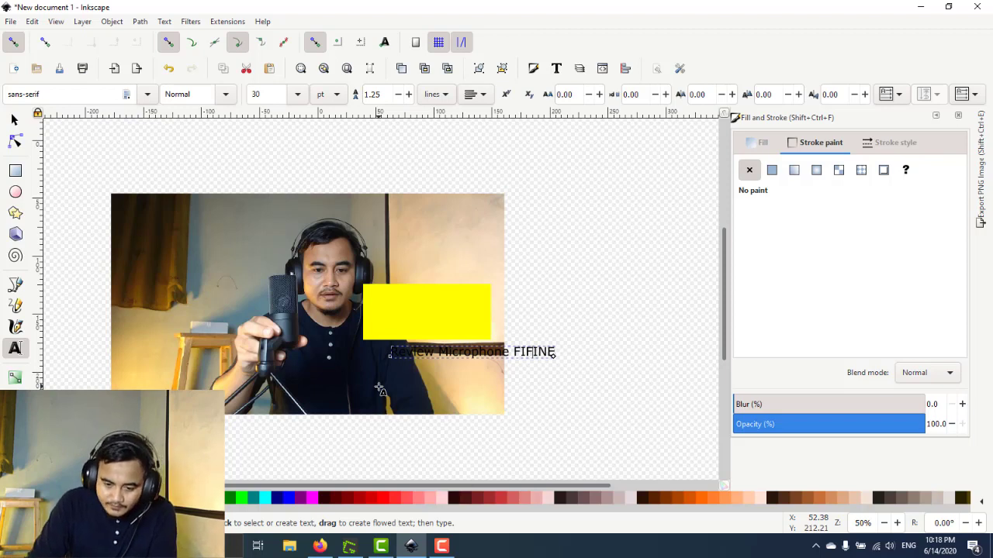
pyautogui.press('Left')
pyautogui.press('Left')
pyautogui.press('Left')
pyautogui.press('Return')
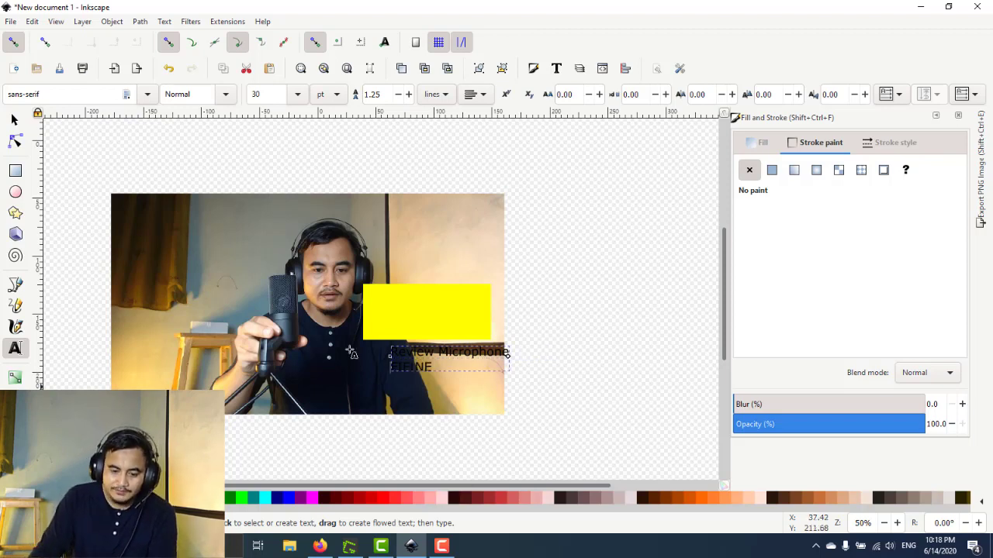
# Move the label onto the yellow rectangle, undoing an accidental move of the photo.
pyautogui.click(14, 121)
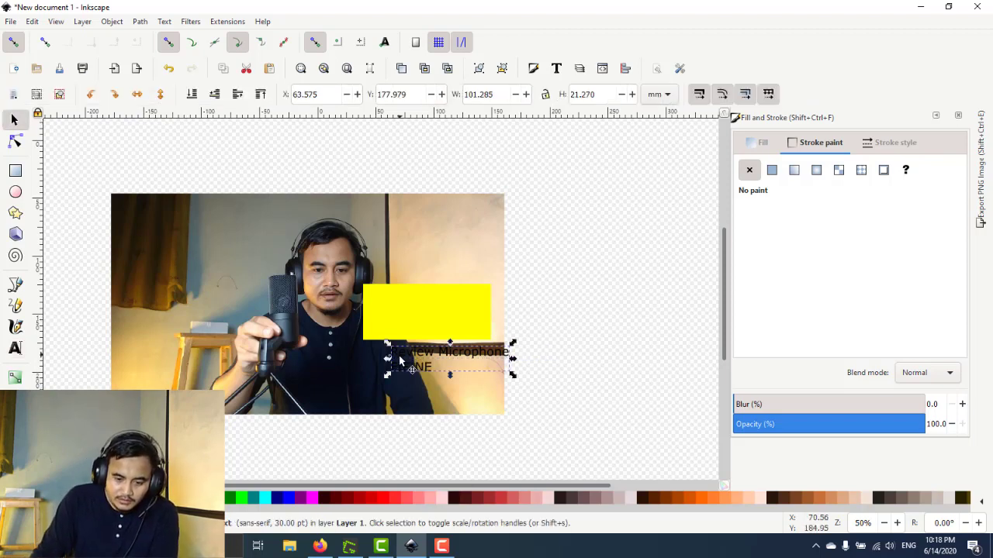
pyautogui.moveTo(404, 370); pyautogui.dragTo(391, 328)
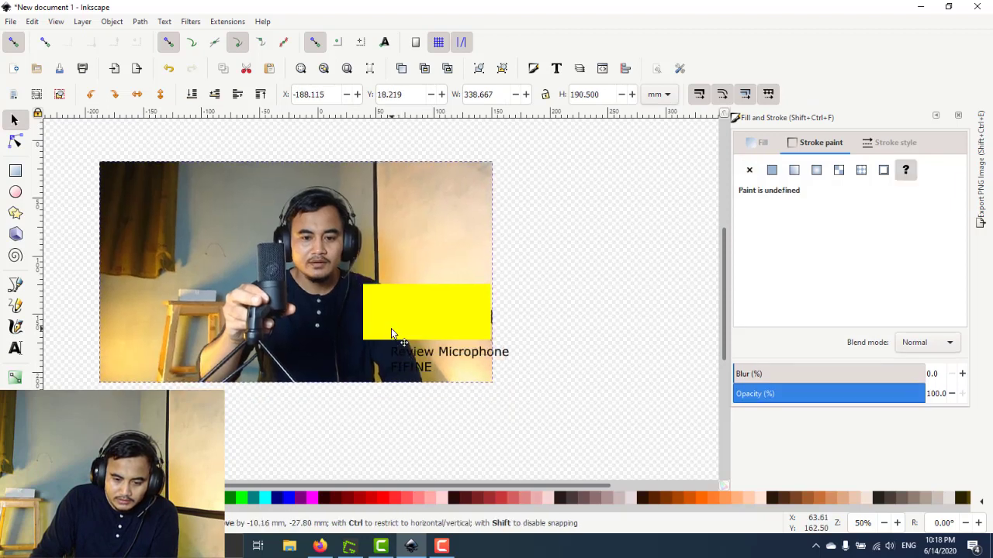
pyautogui.hotkey('ctrl', 'z')
pyautogui.click(461, 363)
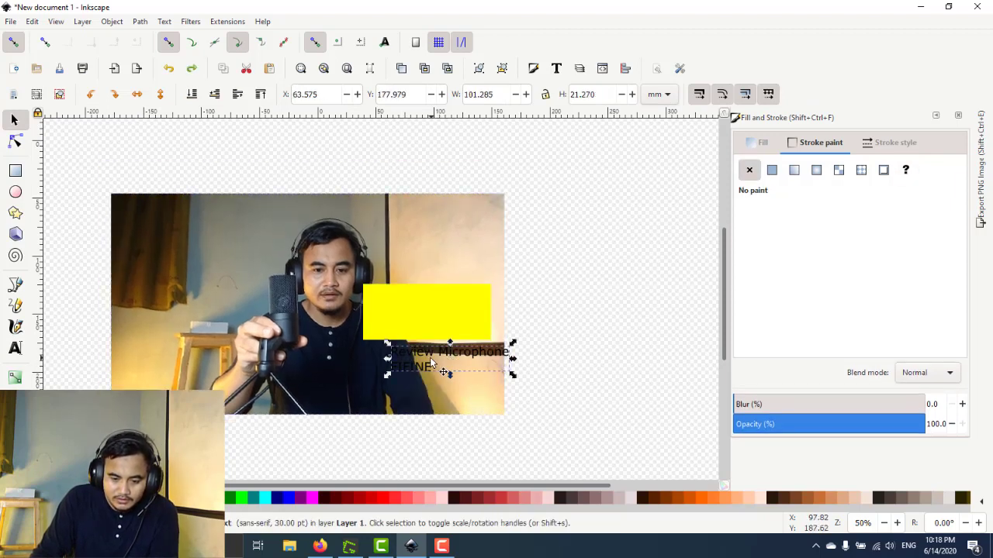
pyautogui.moveTo(432, 357); pyautogui.dragTo(409, 303)
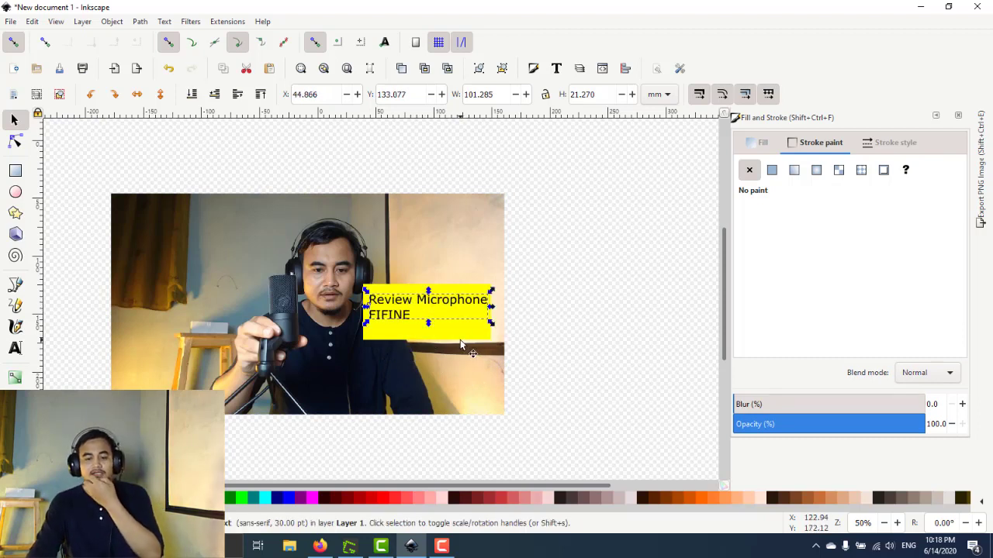
# Select the label and all of its text for font editing.
pyautogui.click(563, 333)
pyautogui.keyDown('ctrl'); pyautogui.scroll(1, 563, 332); pyautogui.keyUp('ctrl')
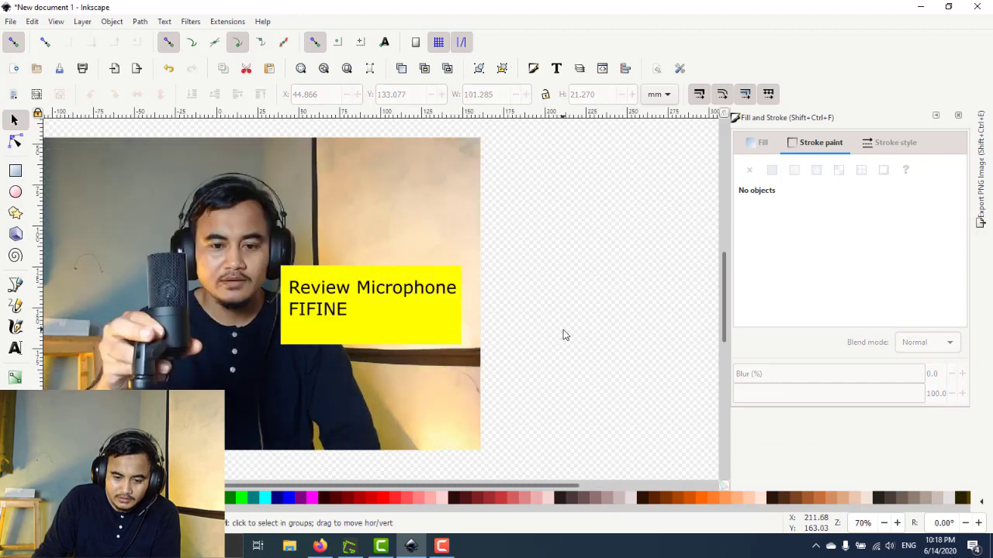
pyautogui.moveTo(543, 486); pyautogui.dragTo(431, 472)
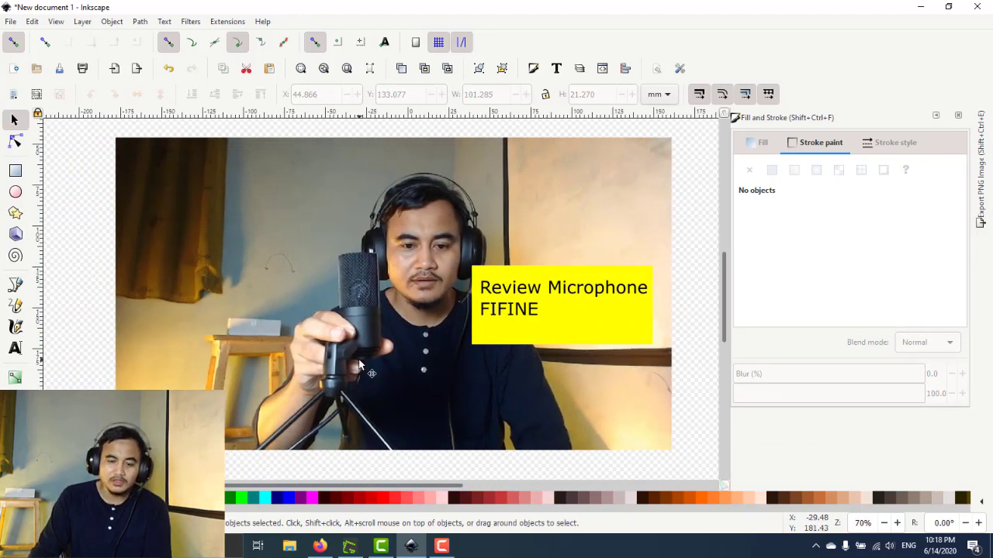
pyautogui.click(505, 309)
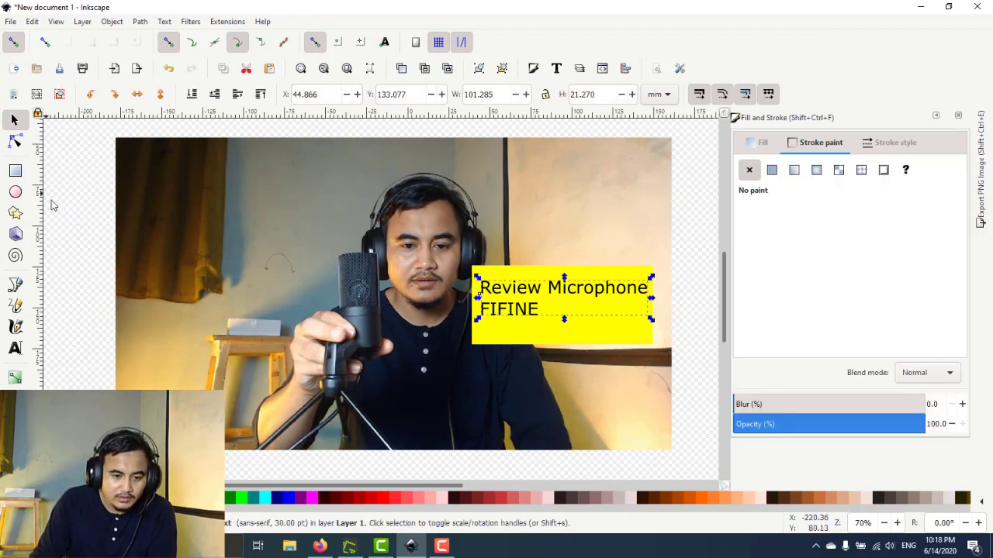
pyautogui.click(15, 348)
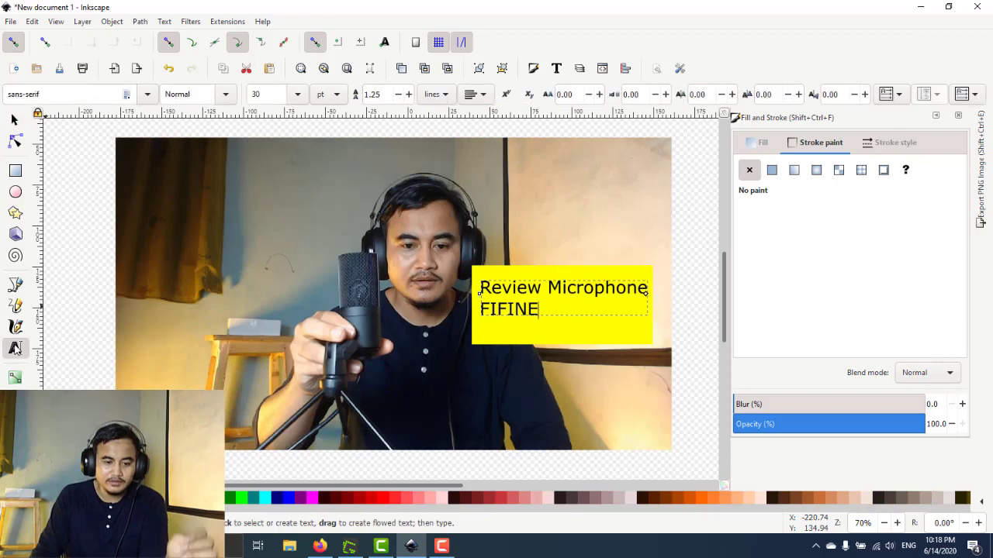
pyautogui.hotkey('ctrl', 'a')
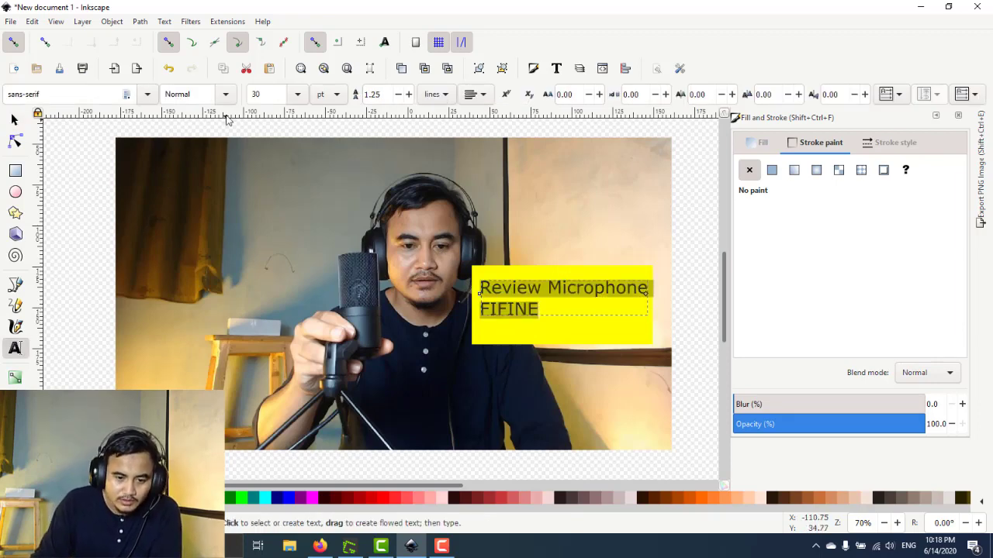
# Browse the font family list and try Wide Latin on the label.
pyautogui.click(147, 93)
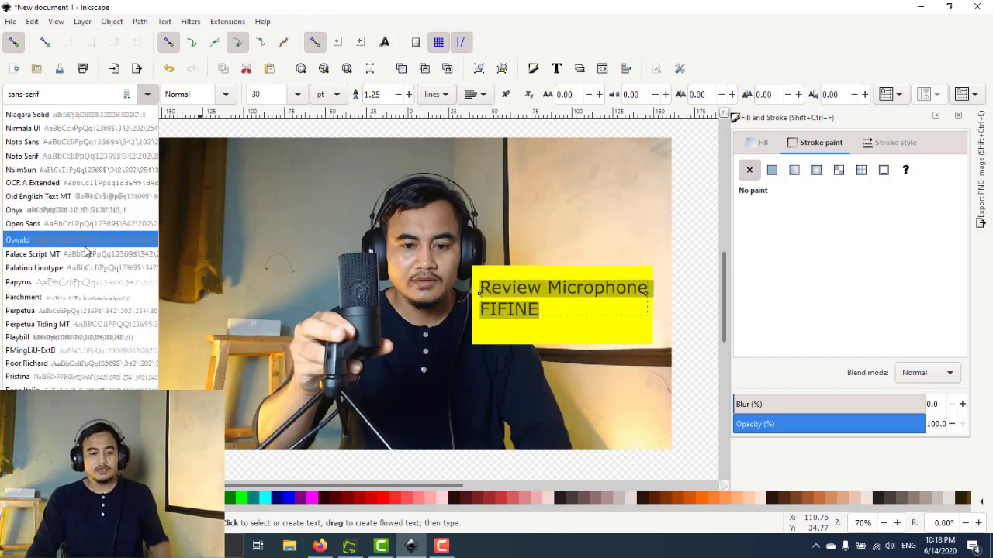
pyautogui.scroll(-3, 81, 240)
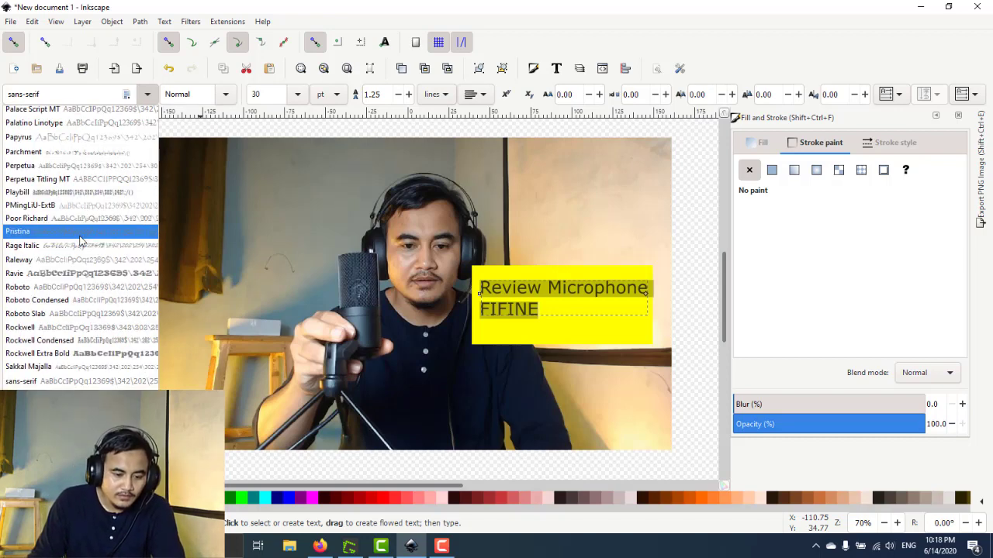
pyautogui.scroll(-2, 80, 241)
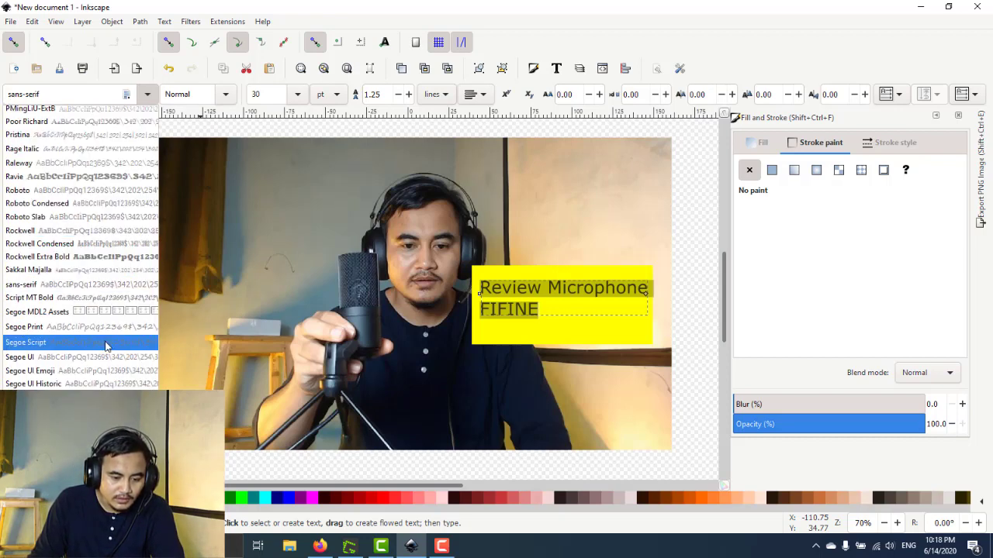
pyautogui.scroll(-2, 93, 363)
pyautogui.scroll(-1, 94, 363)
pyautogui.scroll(-1, 93, 363)
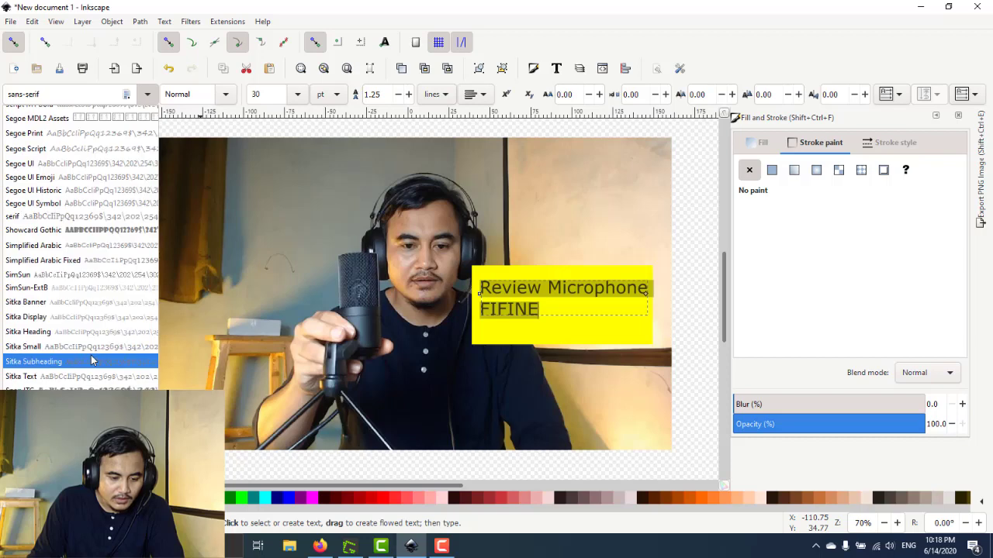
pyautogui.scroll(-1, 92, 359)
pyautogui.scroll(-2, 91, 359)
pyautogui.scroll(-1, 92, 359)
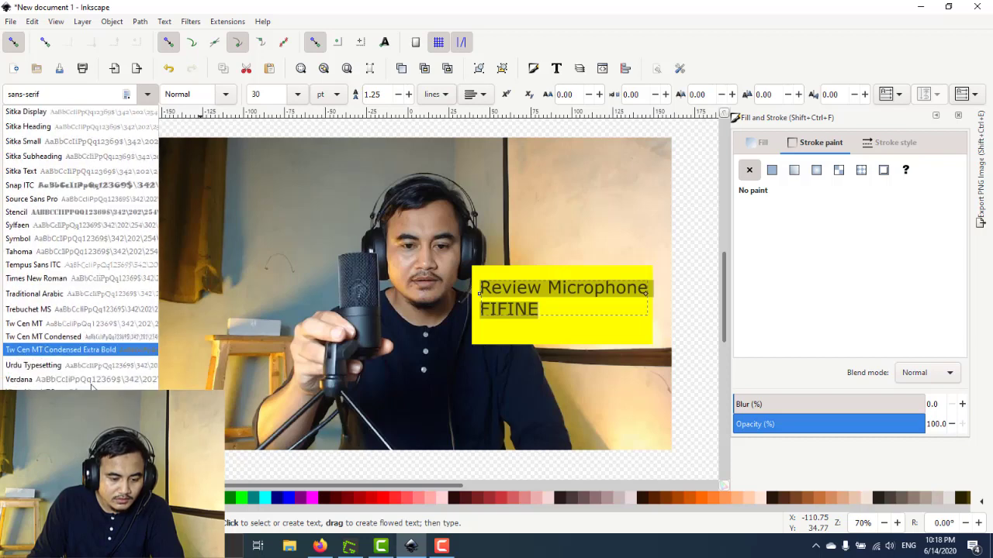
pyautogui.press('Escape')
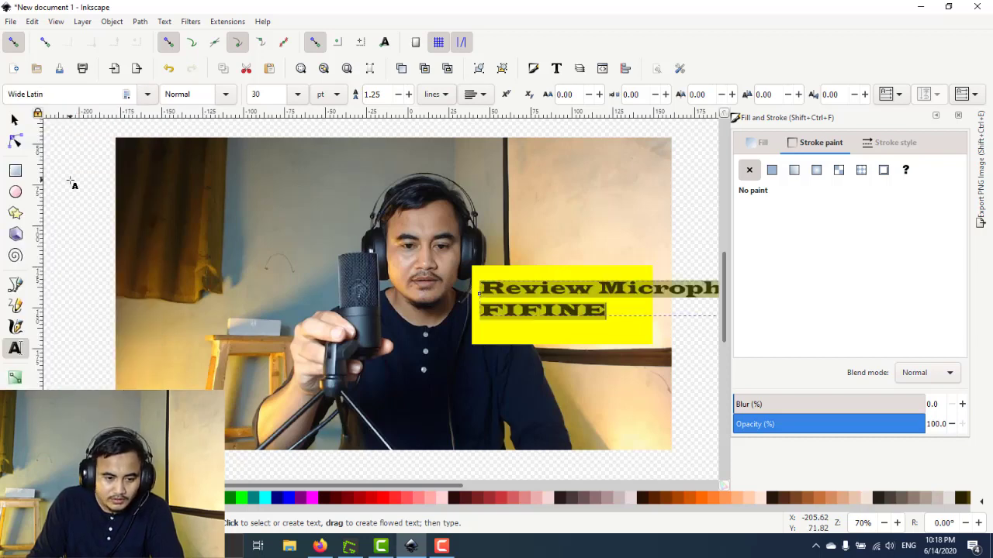
# Try Gill Sans Ultra Bold on the label instead.
pyautogui.click(146, 94)
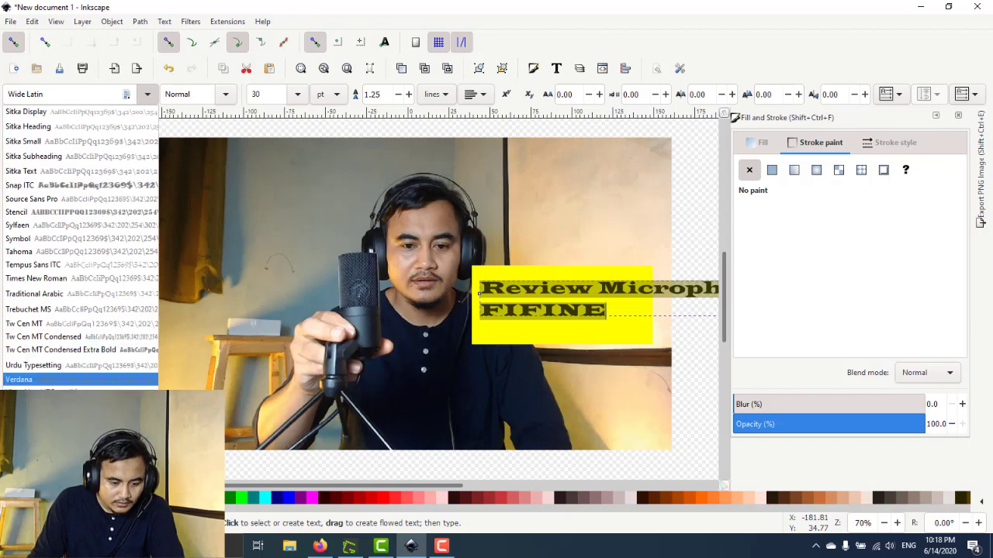
pyautogui.scroll(3, 82, 248)
pyautogui.scroll(-3, 81, 248)
pyautogui.scroll(8, 81, 248)
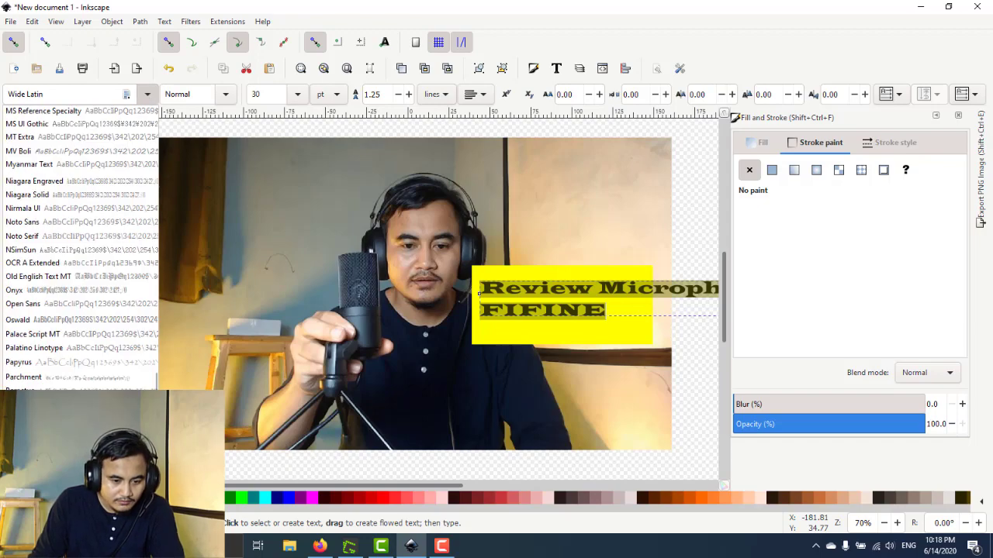
pyautogui.scroll(5, 81, 249)
pyautogui.scroll(5, 82, 248)
pyautogui.scroll(2, 81, 248)
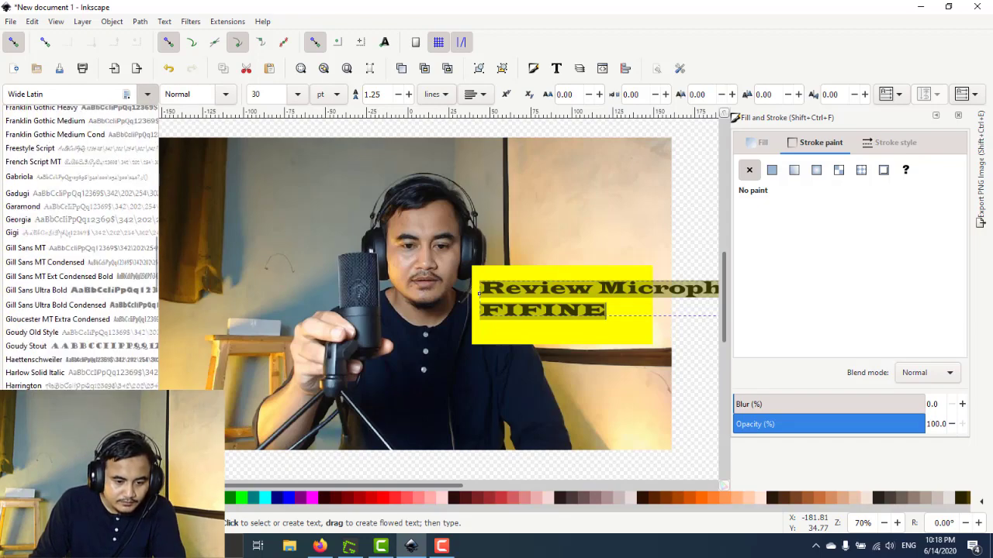
pyautogui.click(104, 304)
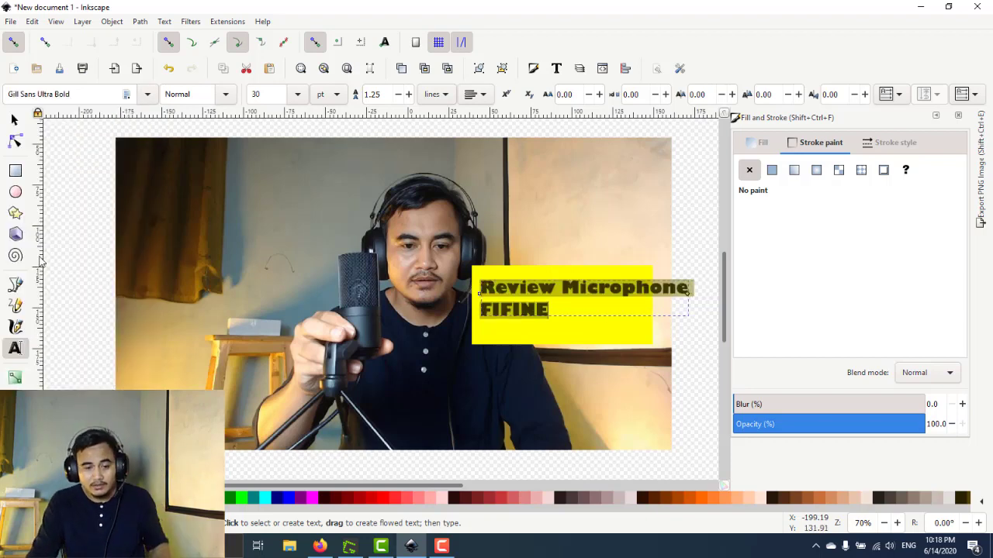
# Settle on Franklin Gothic Heavy for the label text.
pyautogui.click(146, 94)
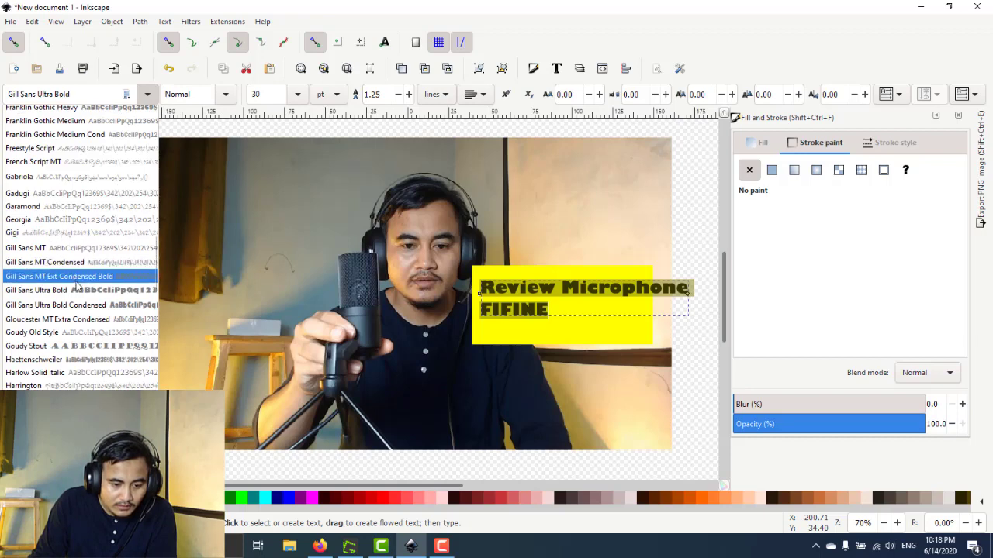
pyautogui.scroll(2, 81, 264)
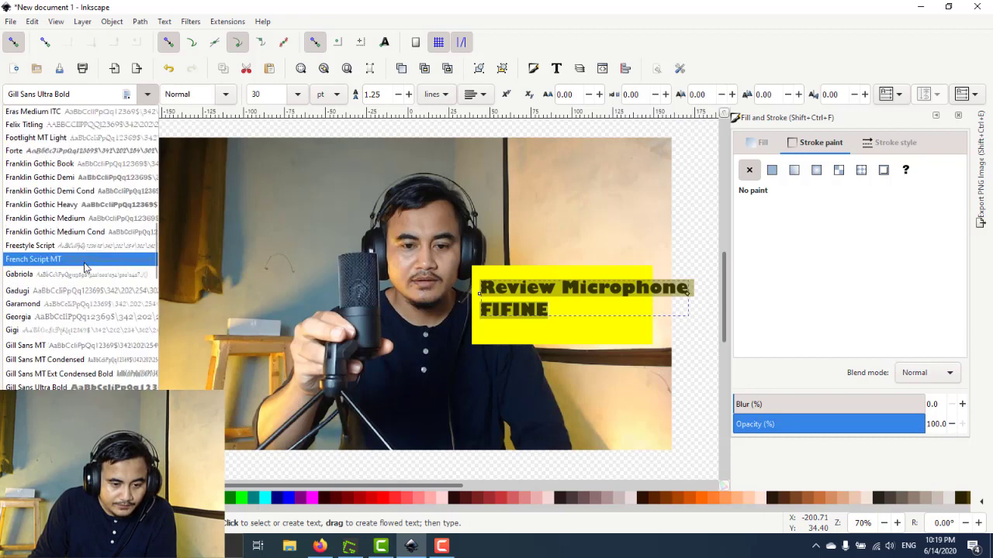
pyautogui.click(98, 208)
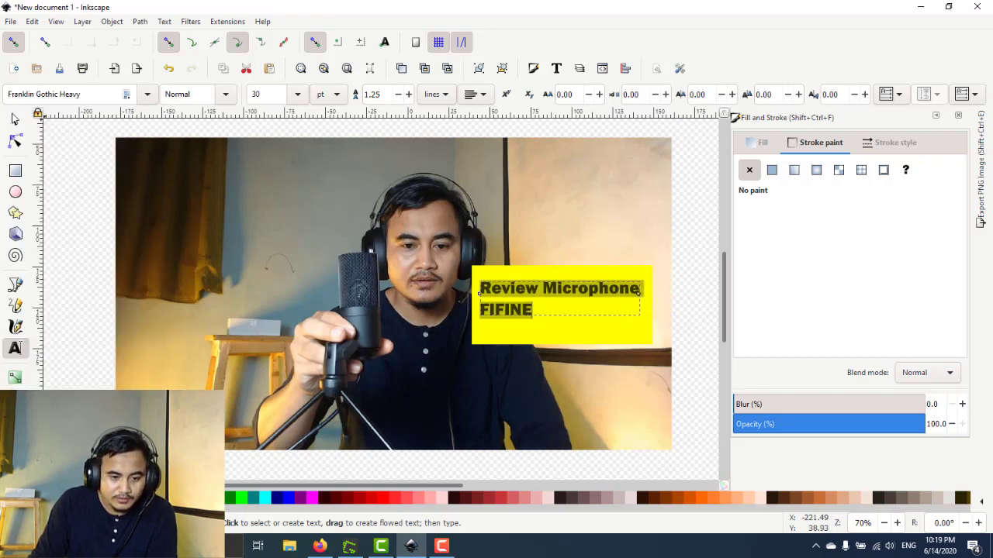
pyautogui.click(14, 120)
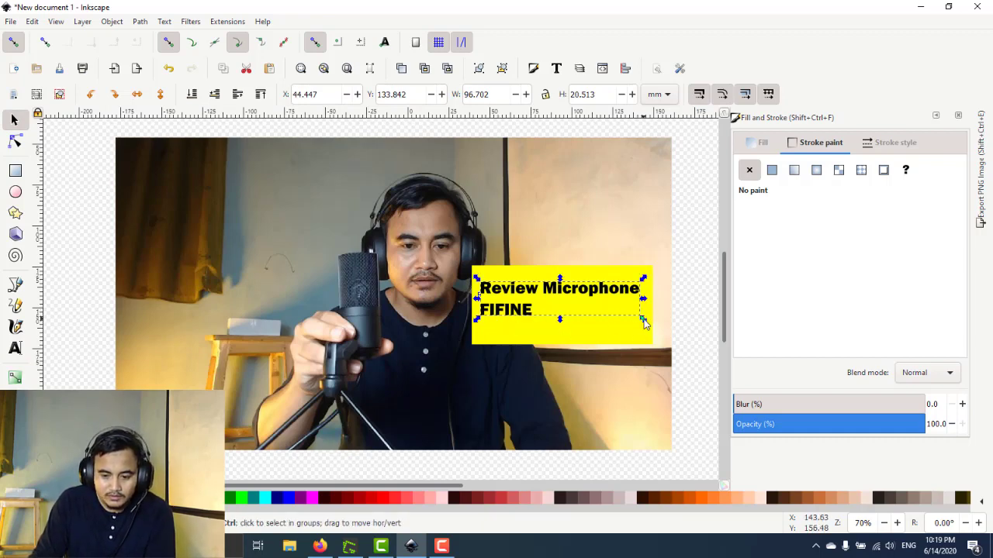
# Enlarge the label text and shift it slightly left and down.
pyautogui.moveTo(643, 320); pyautogui.dragTo(663, 335)
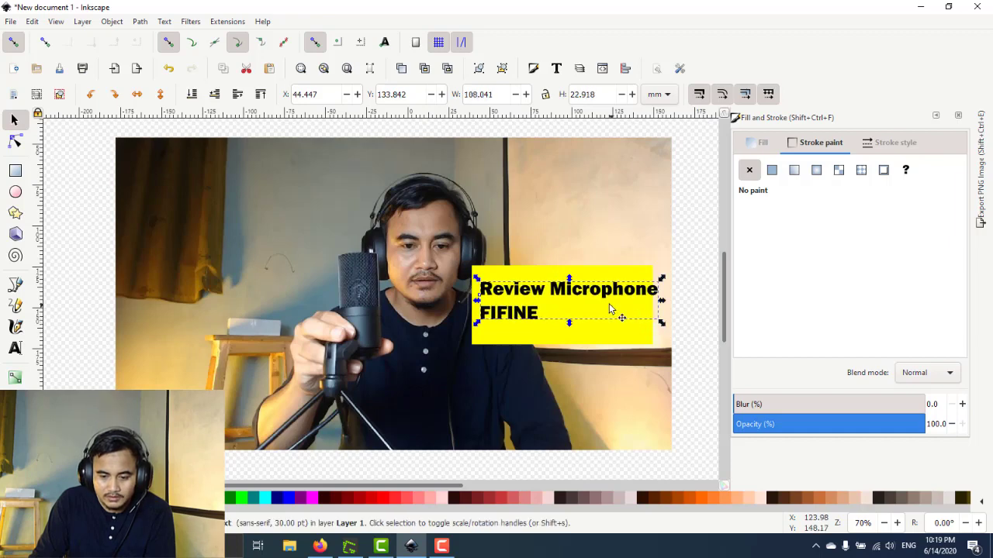
pyautogui.moveTo(564, 295); pyautogui.dragTo(550, 304)
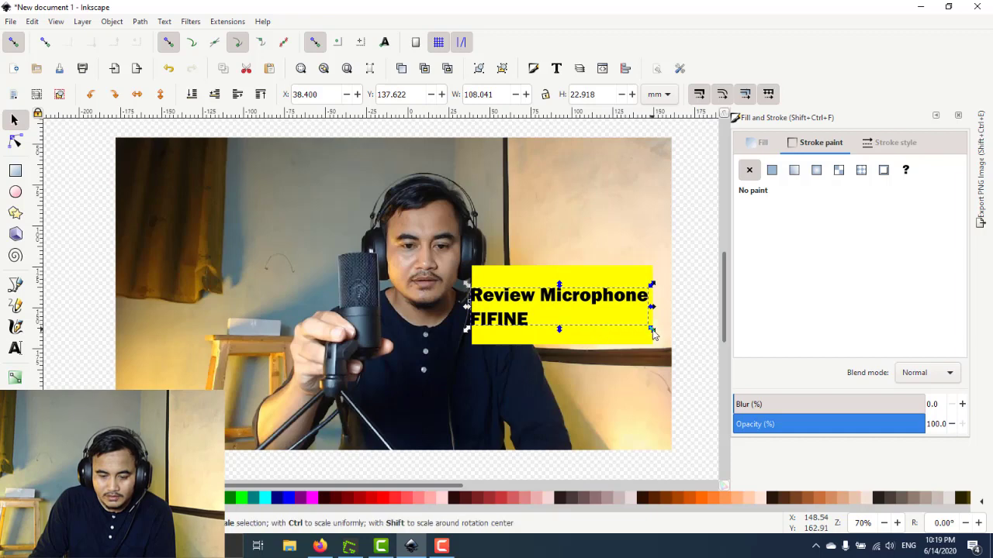
pyautogui.moveTo(651, 332)
pyautogui.mouseDown()
pyautogui.moveTo(661, 341)
pyautogui.moveTo(617, 350)
pyautogui.mouseUp()
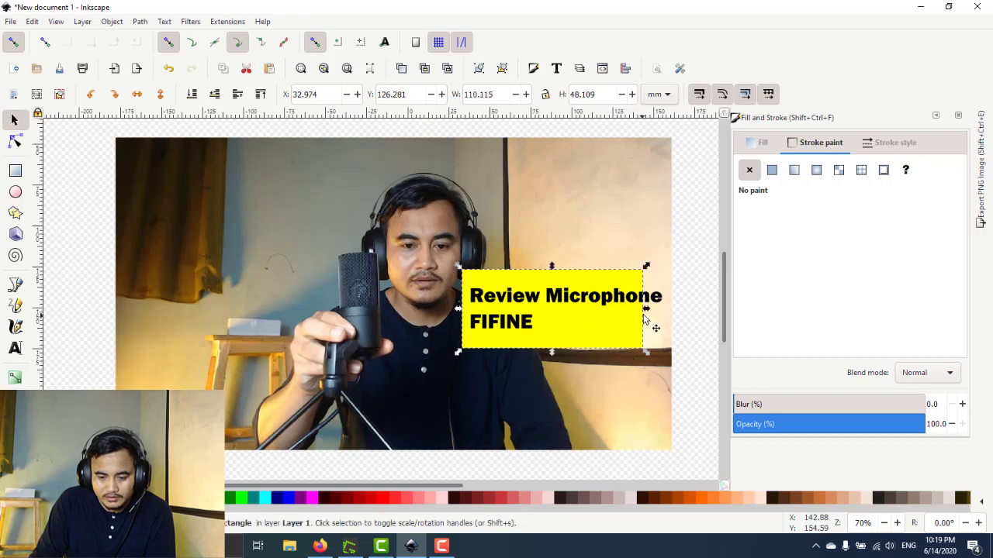
# Resize the yellow box to 123.344 × 44.707 mm and convert it to a path.
pyautogui.moveTo(645, 310); pyautogui.dragTo(665, 310)
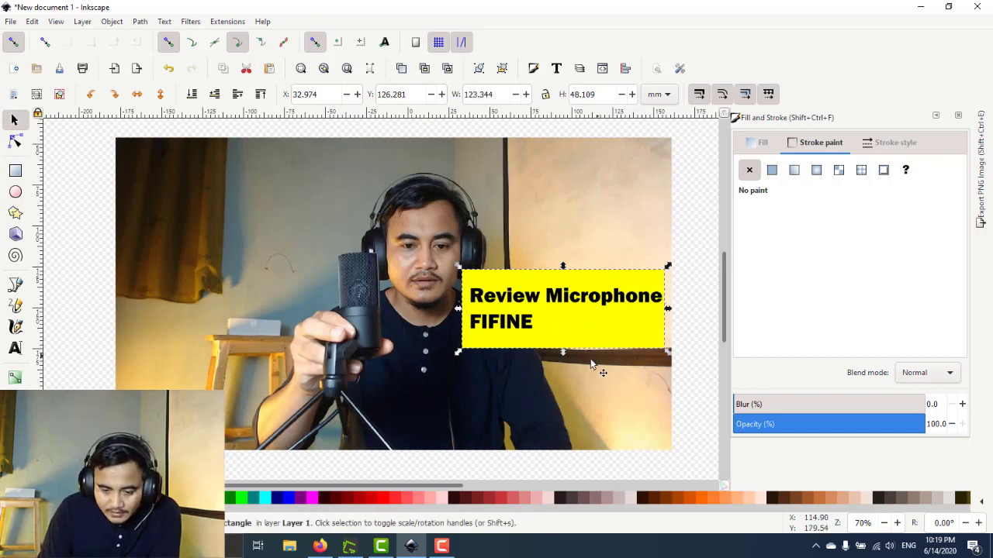
pyautogui.moveTo(564, 354); pyautogui.dragTo(564, 347)
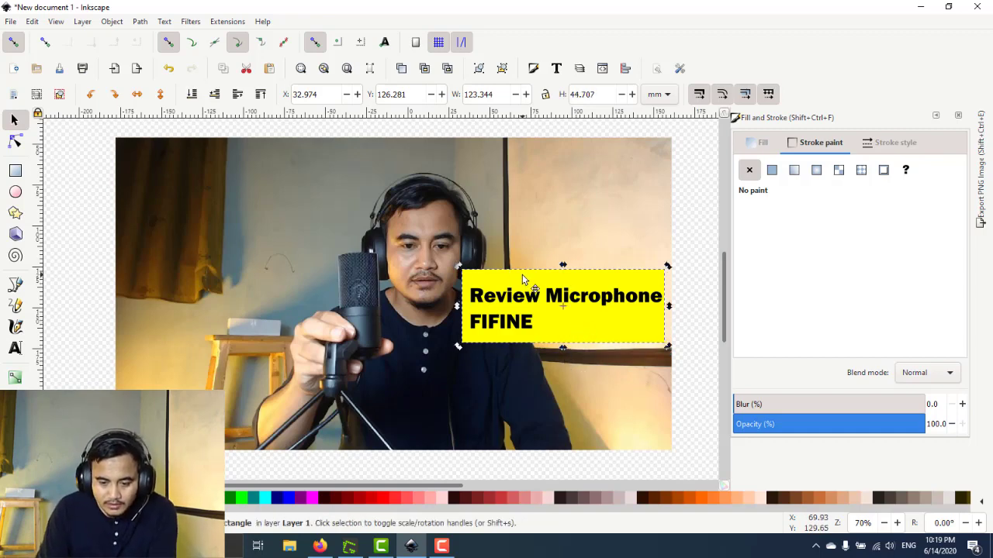
pyautogui.click(608, 364)
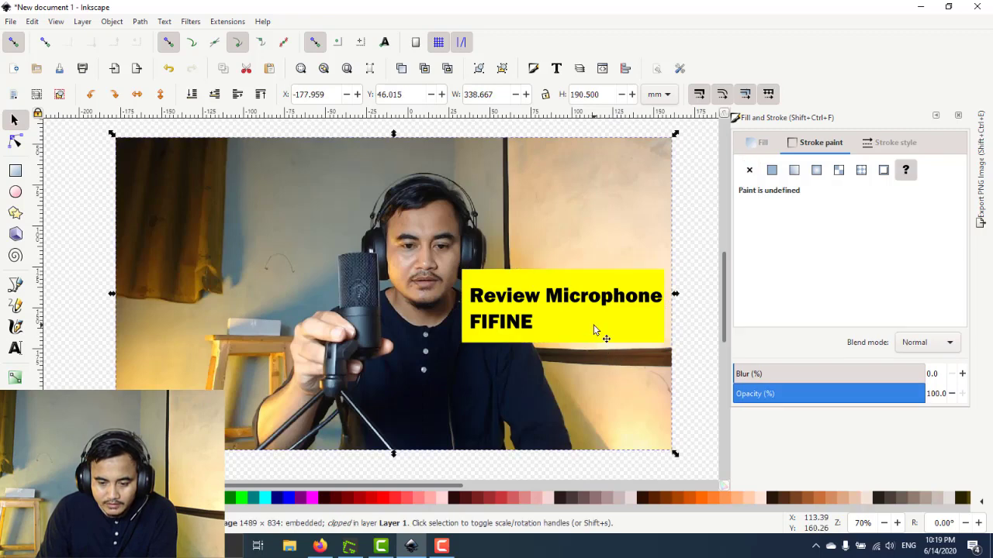
pyautogui.click(598, 336)
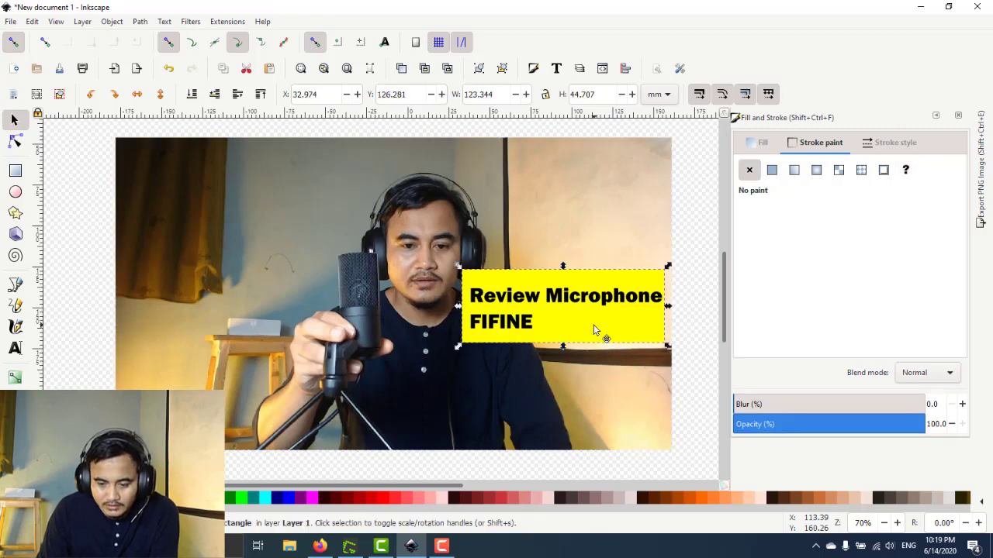
pyautogui.click(139, 21)
pyautogui.click(152, 36)
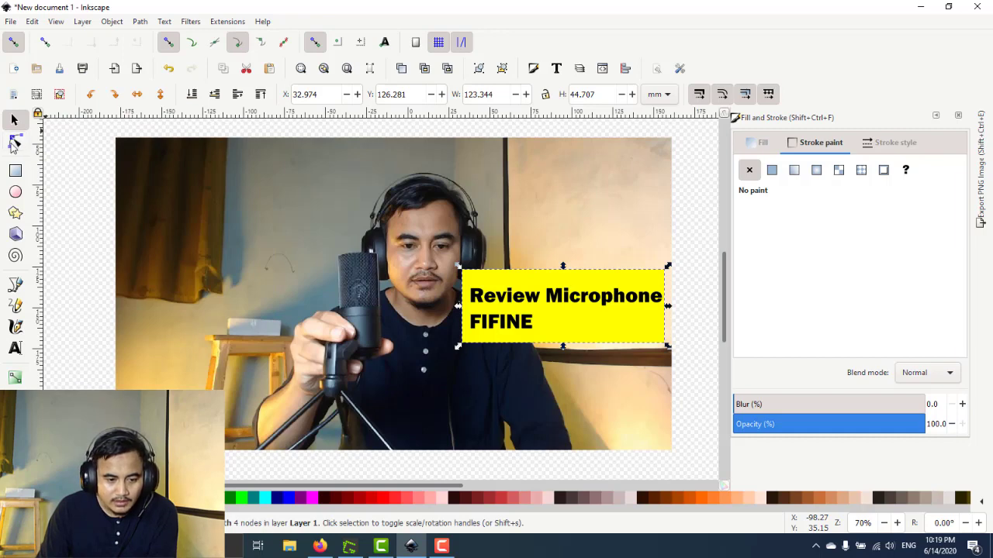
# Drag the yellow path's bottom-left, bottom-right and top-right nodes to skew it into a slanted banner.
pyautogui.click(16, 143)
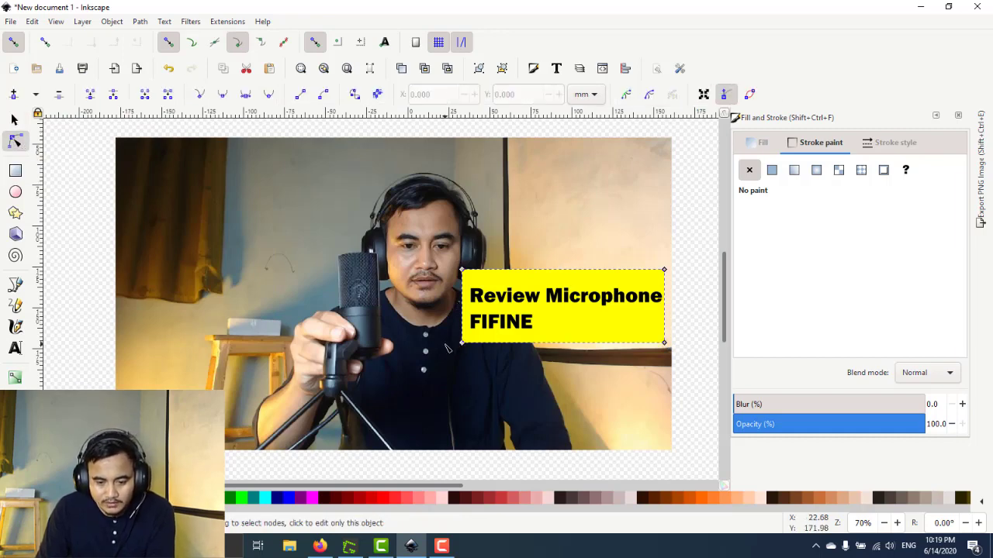
pyautogui.moveTo(462, 345); pyautogui.dragTo(448, 347)
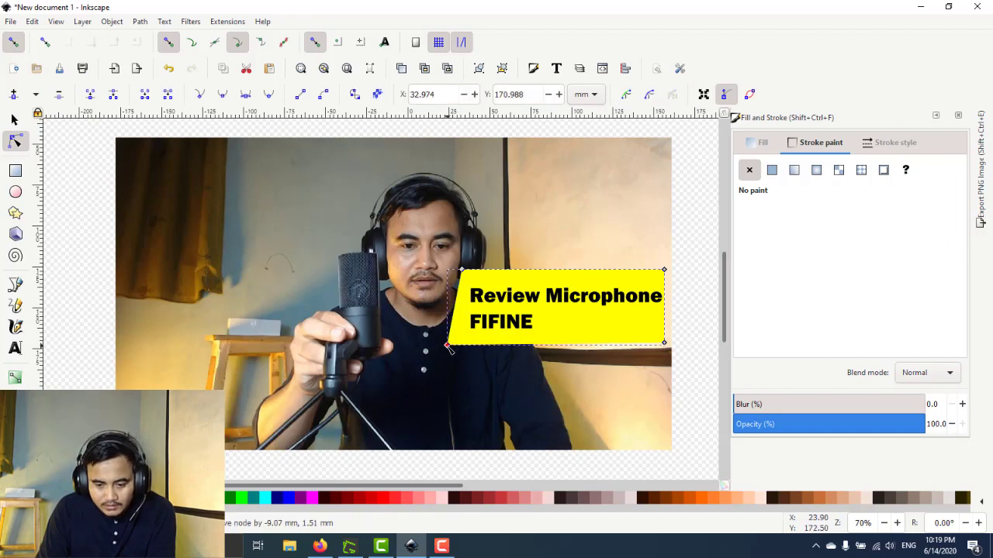
pyautogui.moveTo(664, 342); pyautogui.dragTo(664, 334)
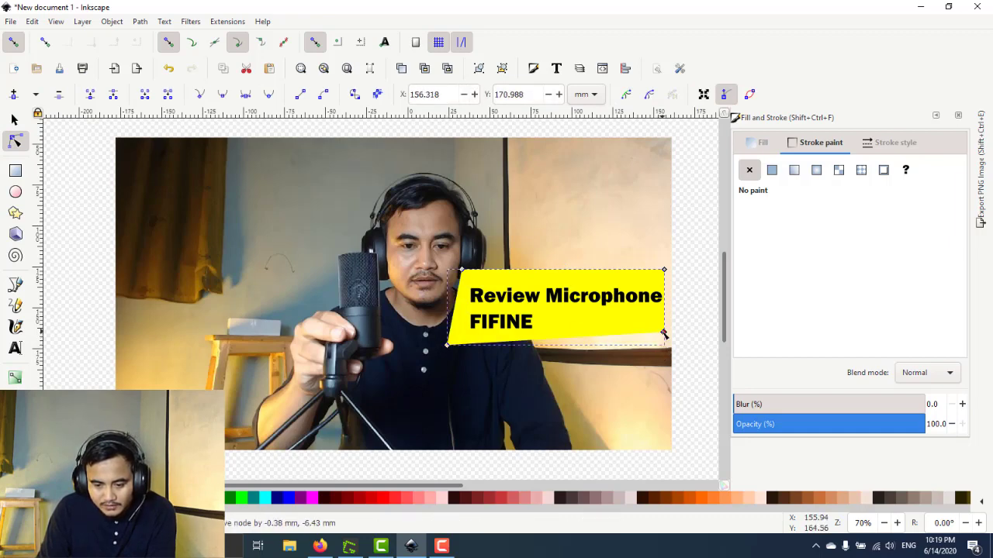
pyautogui.moveTo(664, 270); pyautogui.dragTo(669, 265)
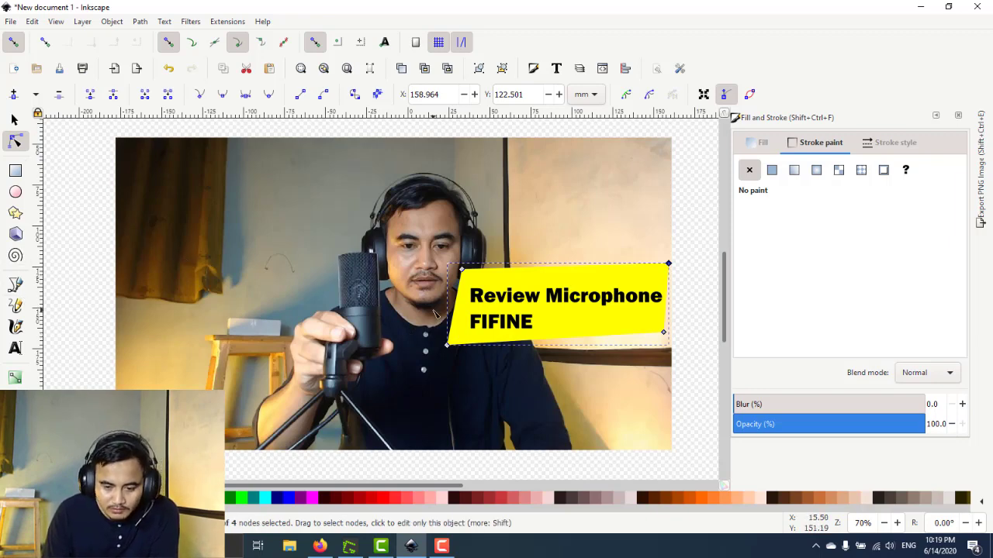
pyautogui.click(493, 324)
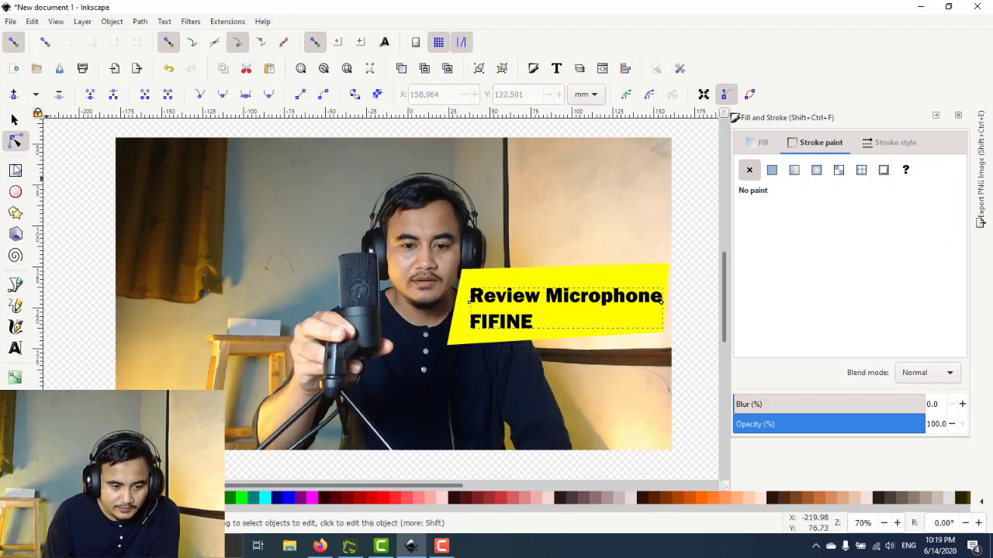
# Rotate the label slightly to match the banner's slant and nudge it up-left into place.
pyautogui.click(13, 120)
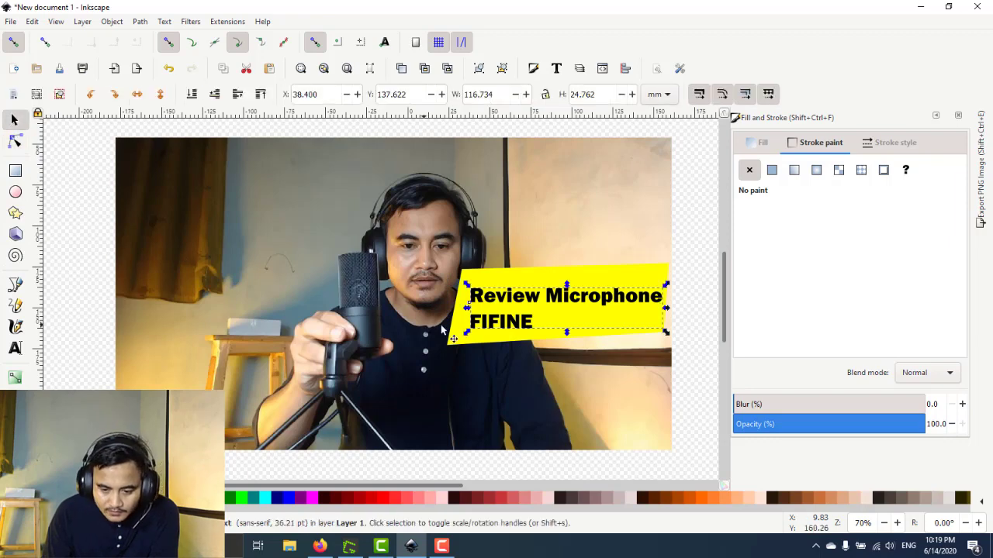
pyautogui.click(535, 334)
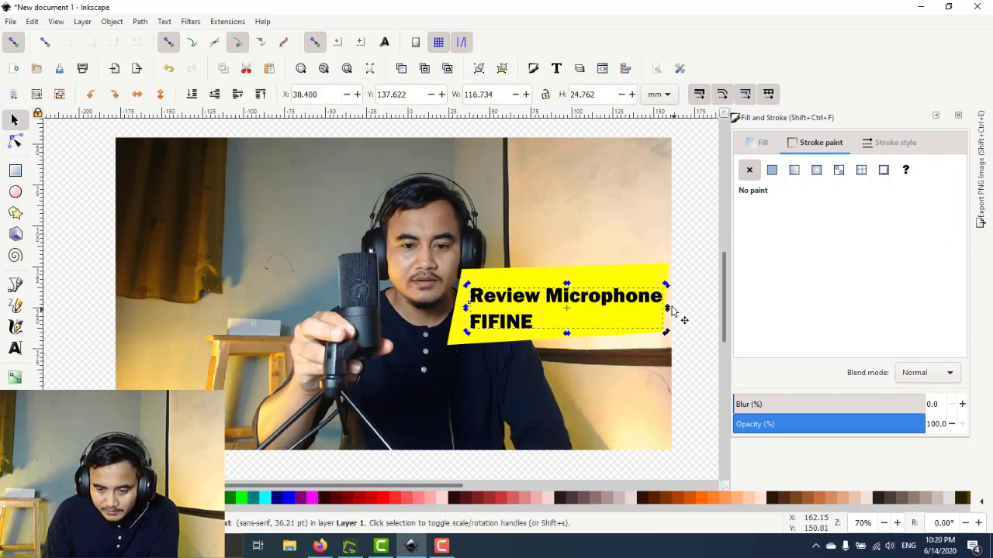
pyautogui.moveTo(665, 285); pyautogui.dragTo(664, 279)
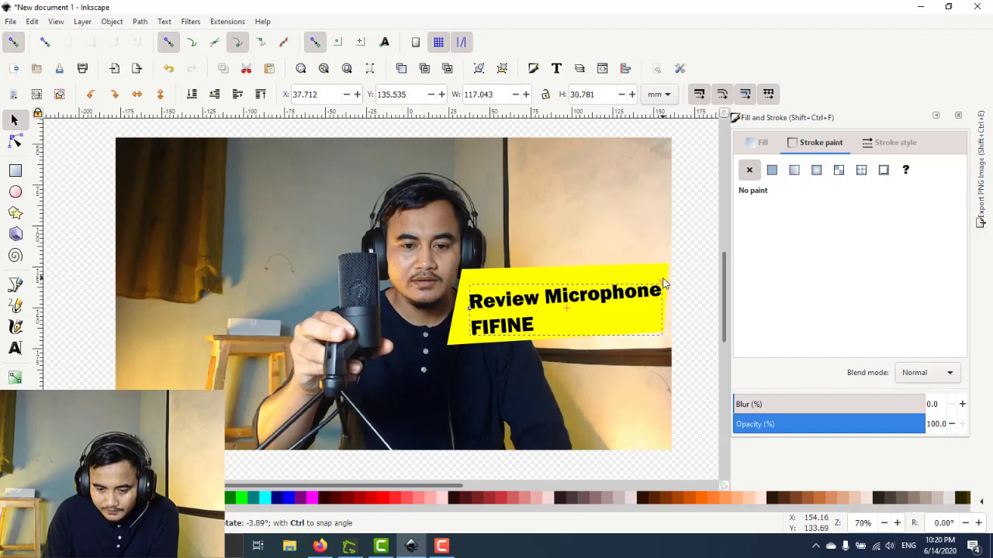
pyautogui.moveTo(566, 300); pyautogui.dragTo(562, 293)
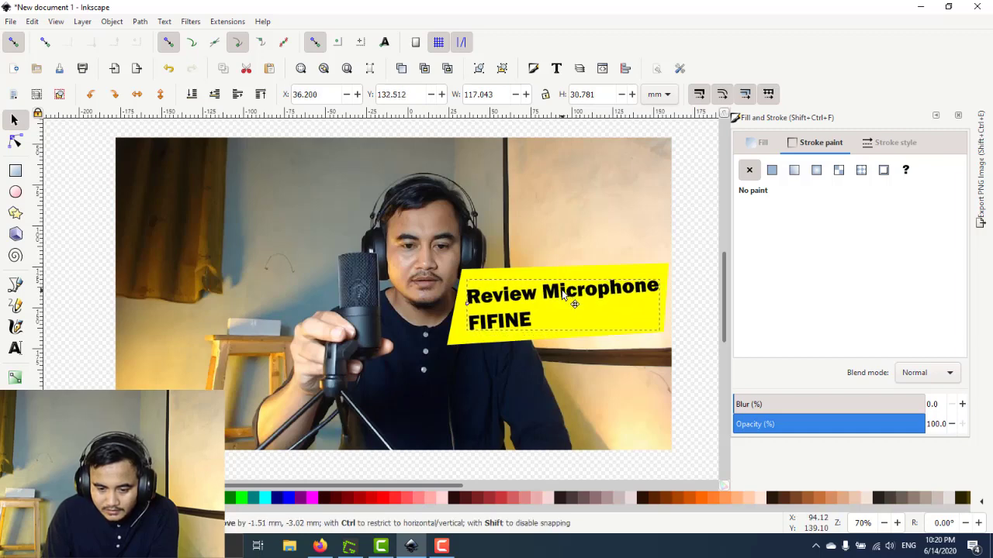
pyautogui.click(676, 363)
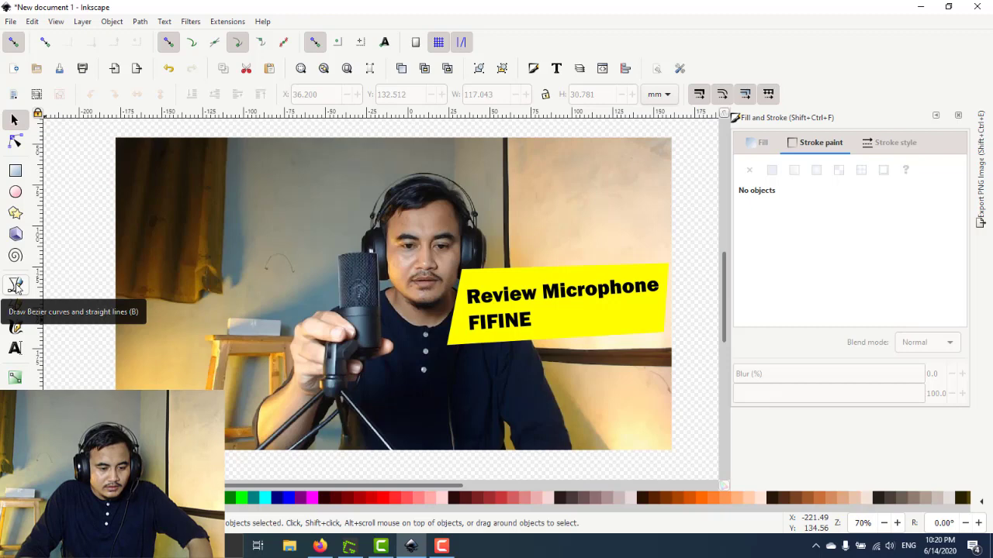
# Draw a straight Bezier line from the banner's edge to a point near the microphone.
pyautogui.click(16, 285)
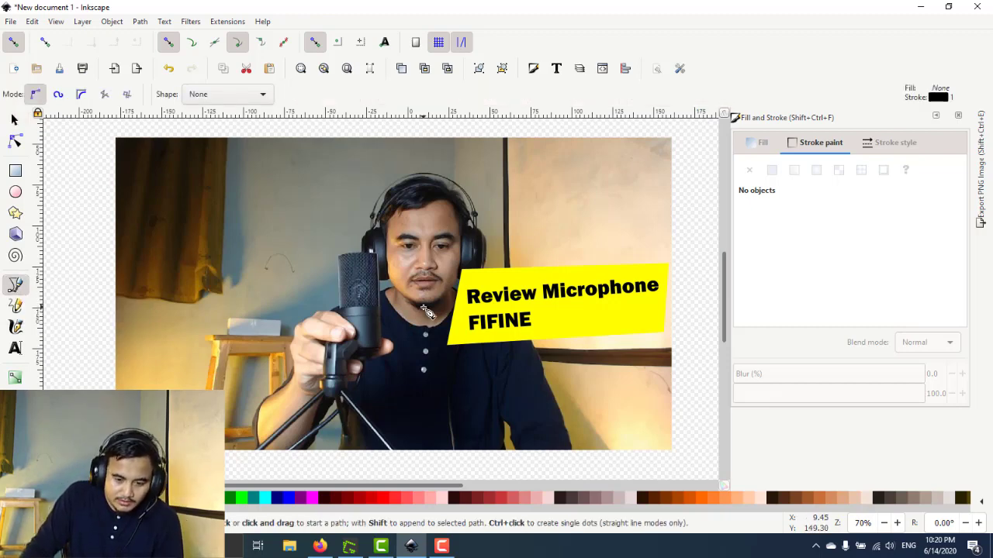
pyautogui.keyDown('ctrl'); pyautogui.scroll(2, 425, 311); pyautogui.keyUp('ctrl')
pyautogui.keyDown('ctrl'); pyautogui.scroll(1, 425, 312); pyautogui.keyUp('ctrl')
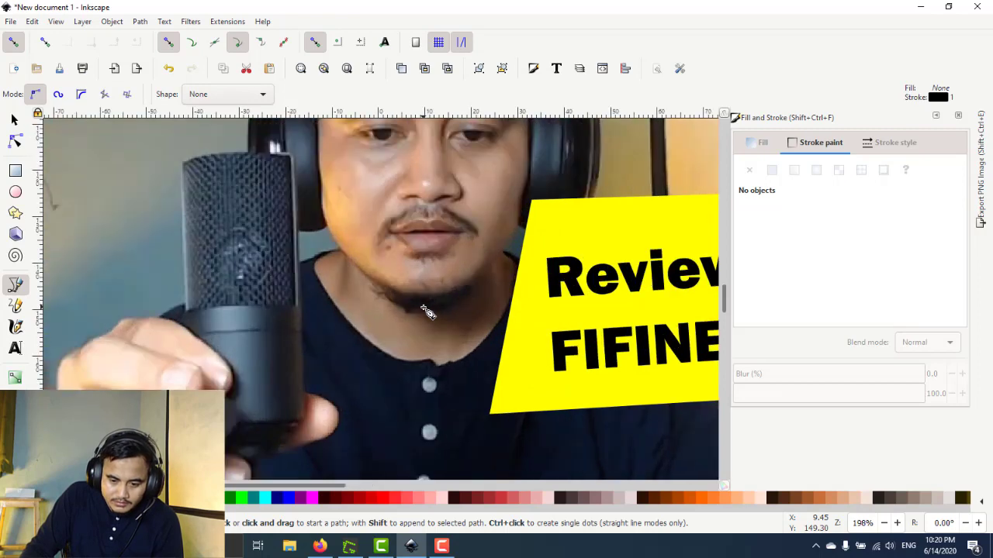
pyautogui.click(500, 260)
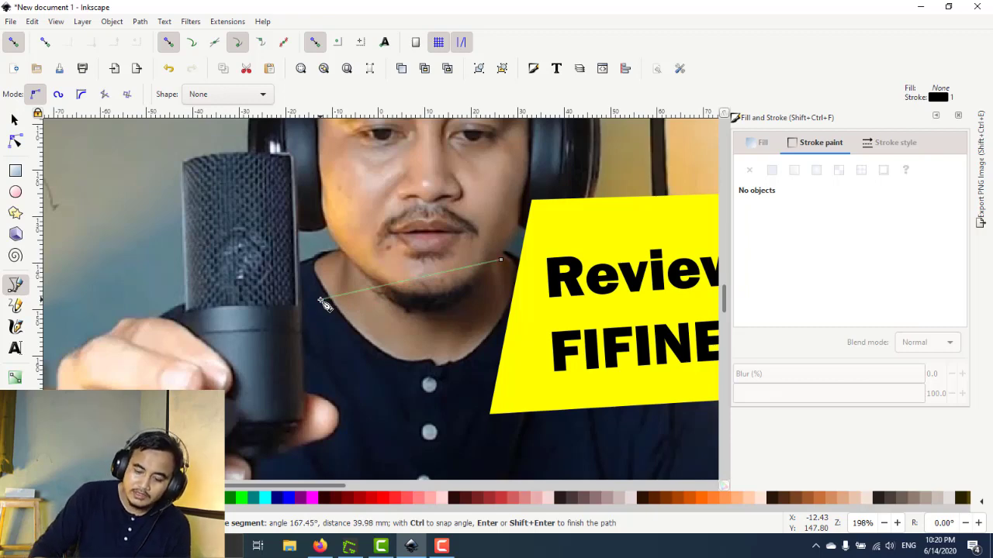
pyautogui.doubleClick(319, 300)
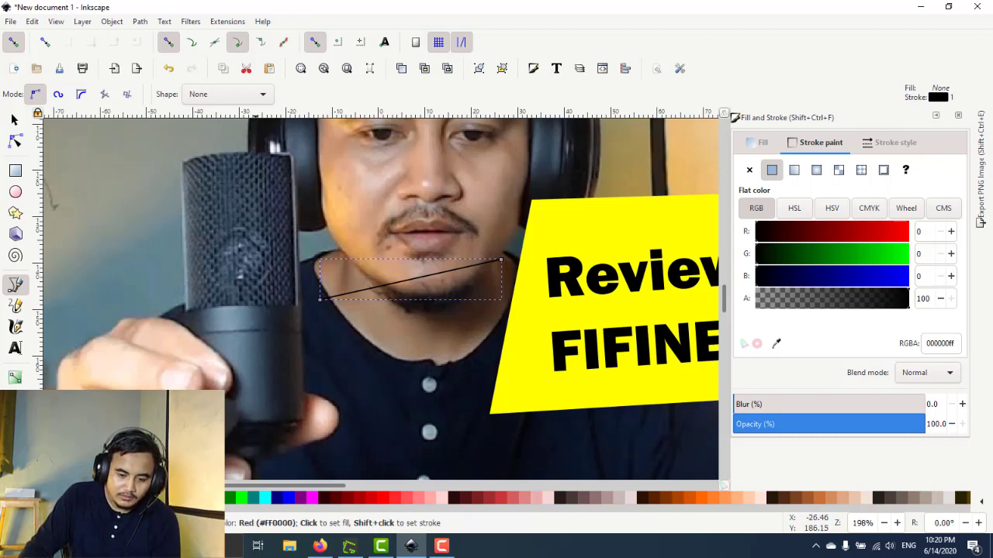
# Color the new line red and raise its stroke width to 2.465 mm.
pyautogui.keyDown('shift'); pyautogui.click(380, 498); pyautogui.keyUp('shift')
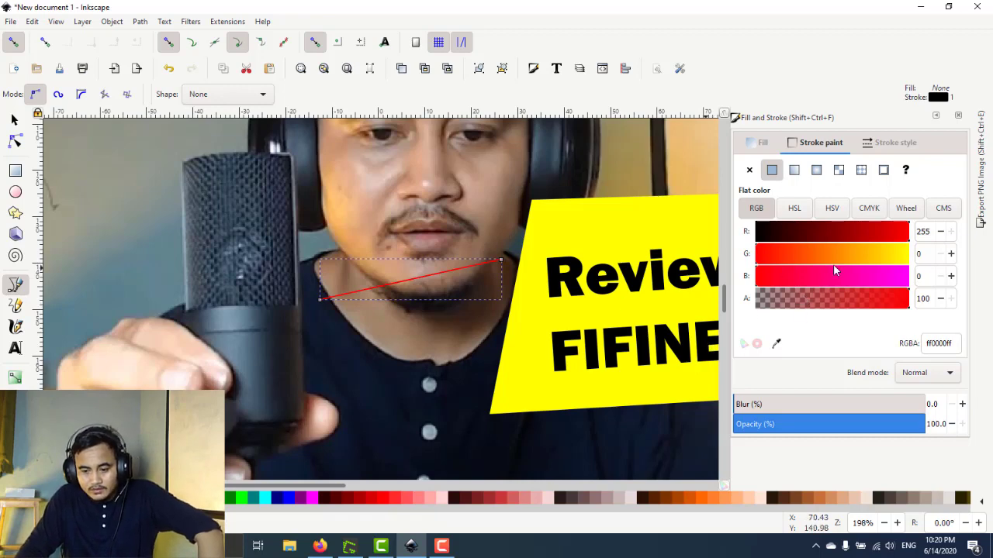
pyautogui.click(899, 143)
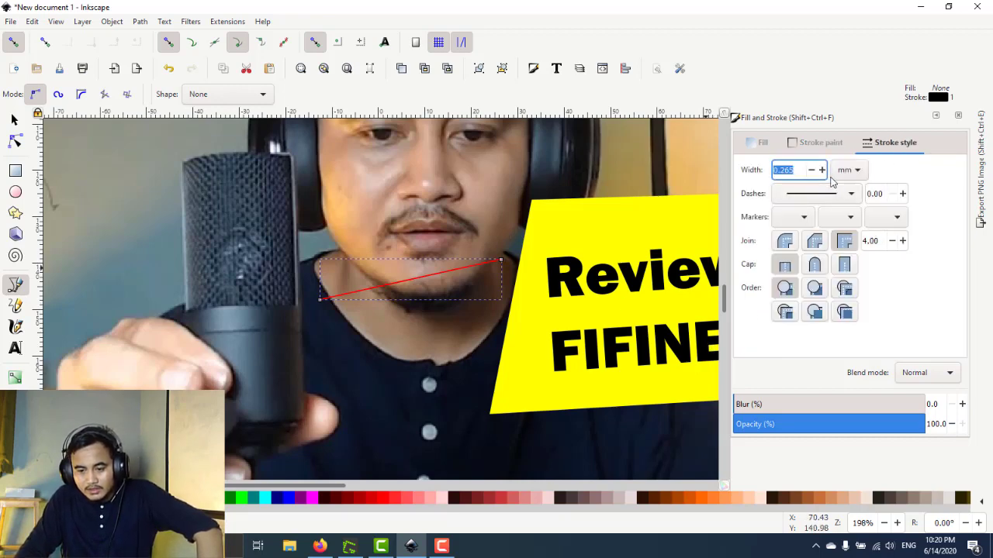
pyautogui.click(822, 170)
pyautogui.click(822, 170)
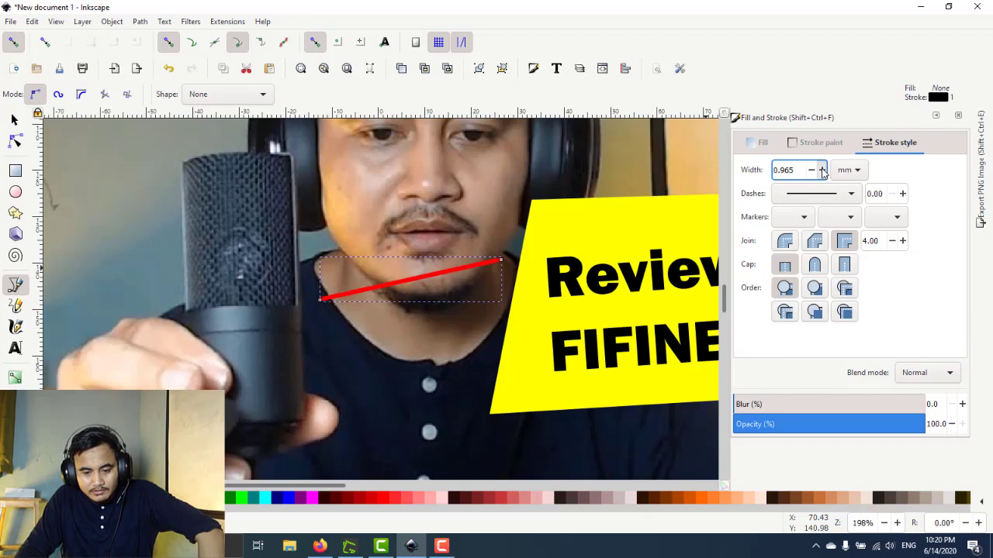
pyautogui.click(822, 170)
pyautogui.click(822, 170)
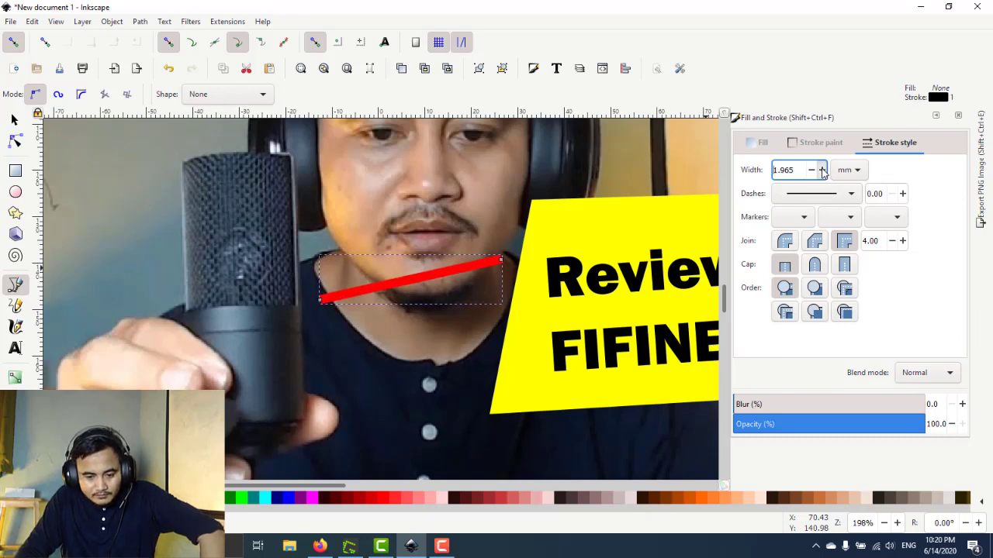
pyautogui.click(823, 170)
pyautogui.click(823, 170)
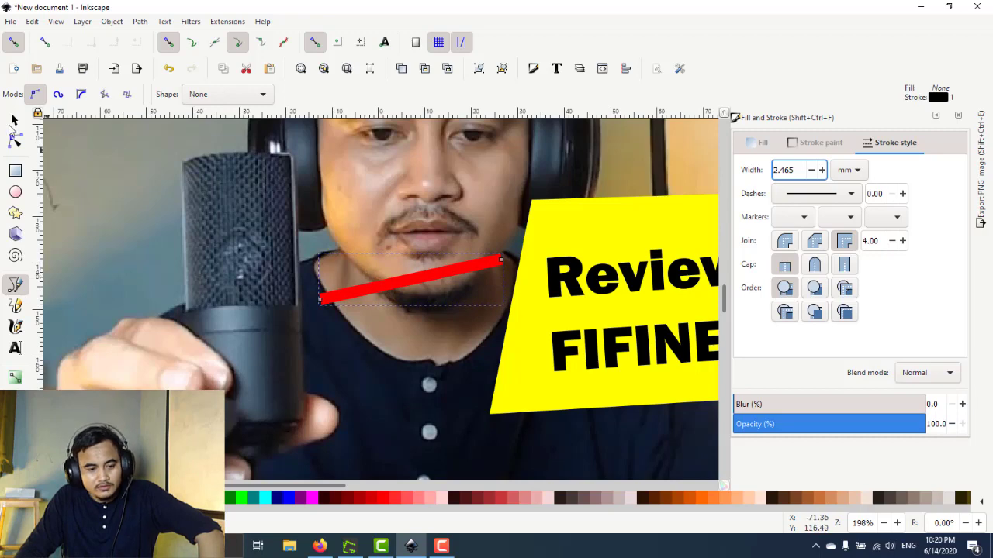
pyautogui.click(14, 121)
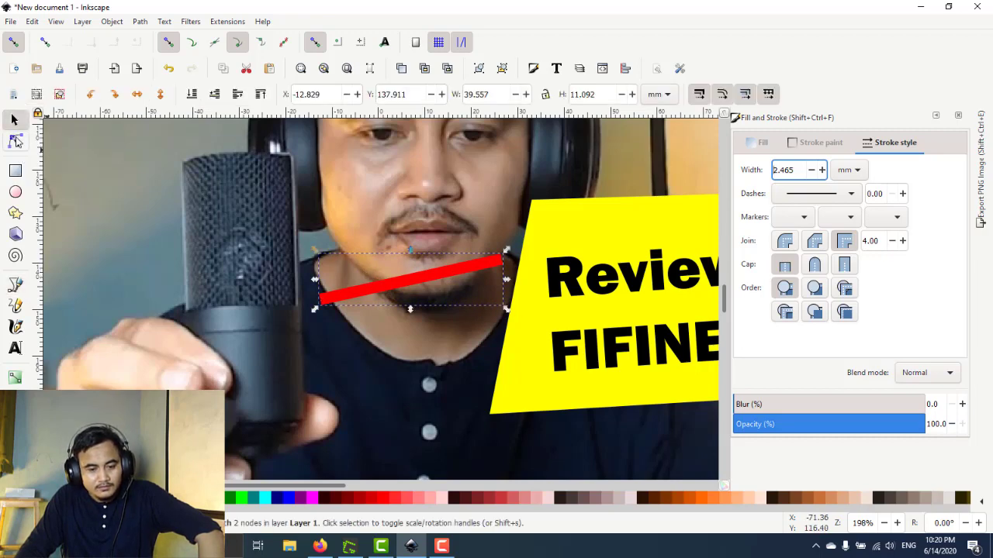
pyautogui.click(14, 141)
# Drag the middle of the red line upward to curve it toward the banner.
pyautogui.moveTo(422, 287); pyautogui.dragTo(423, 281)
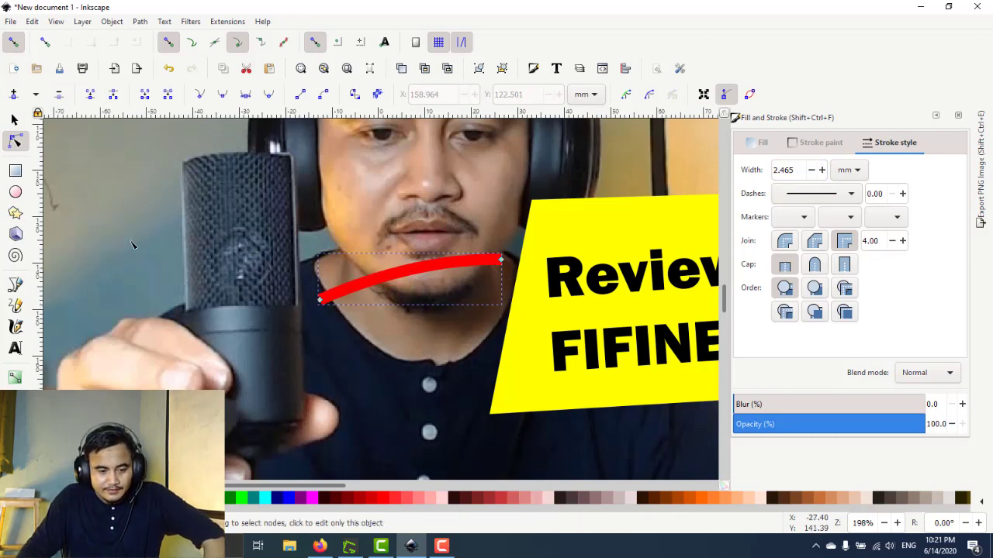
pyautogui.click(15, 284)
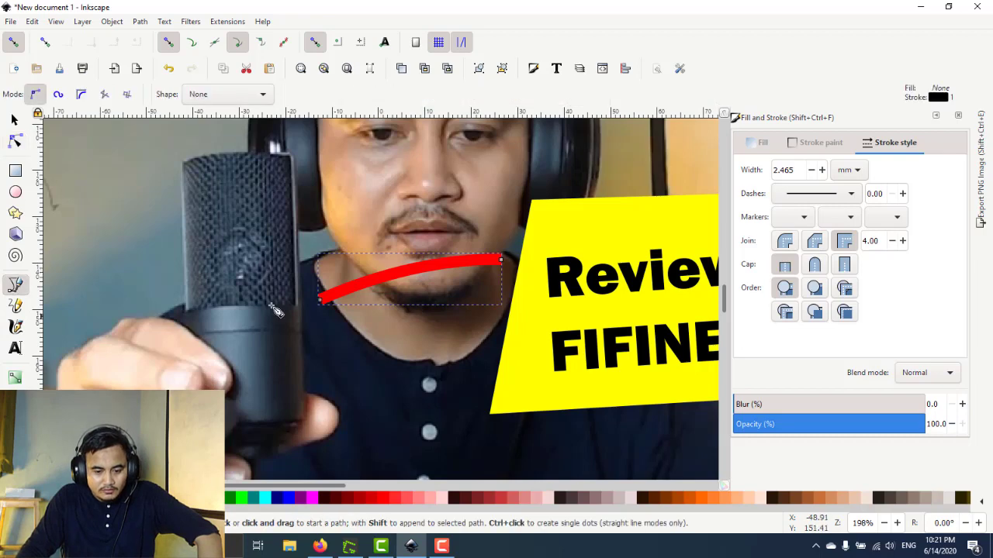
# Draw a V-shaped red arrowhead at the curve's left tip and thicken its stroke to about 2 mm.
pyautogui.click(340, 274)
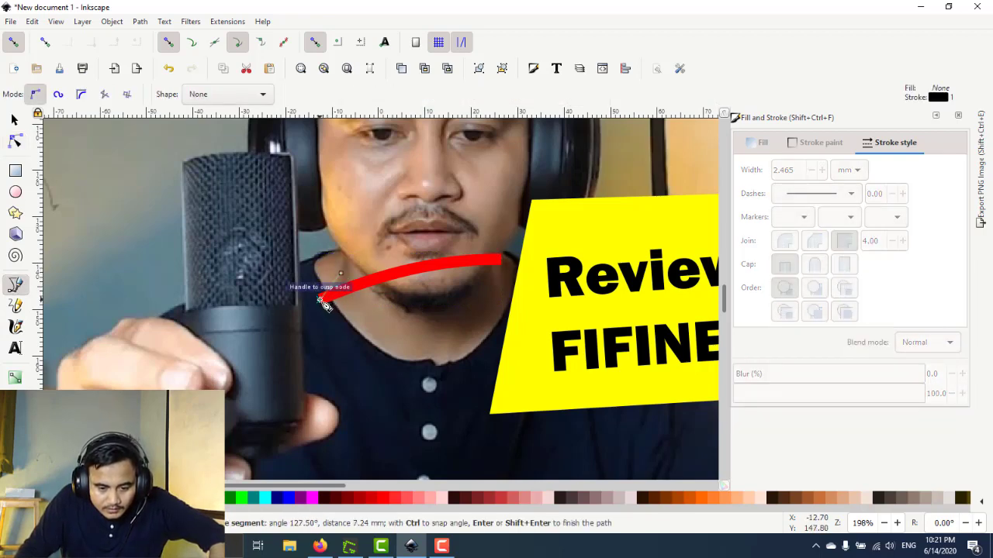
pyautogui.click(324, 305)
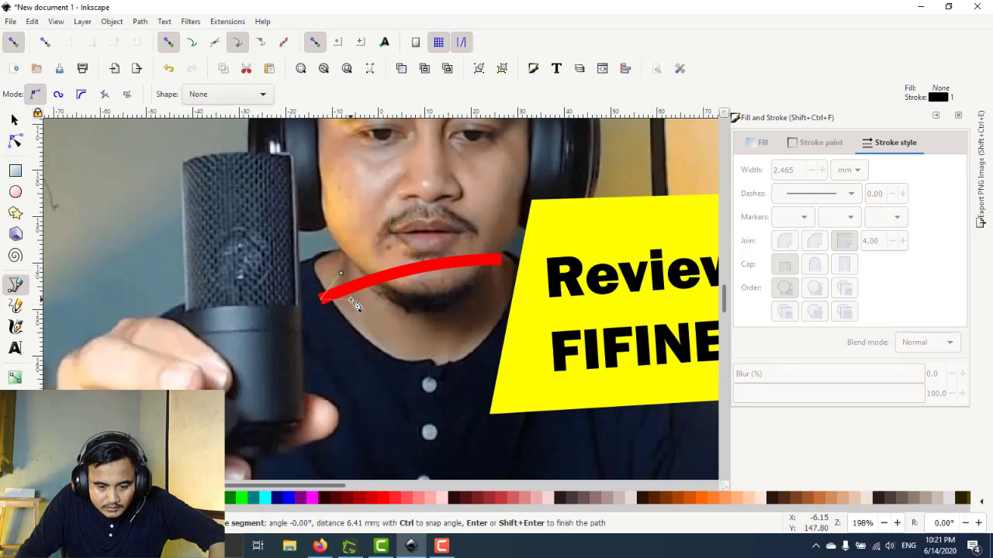
pyautogui.press('Return')
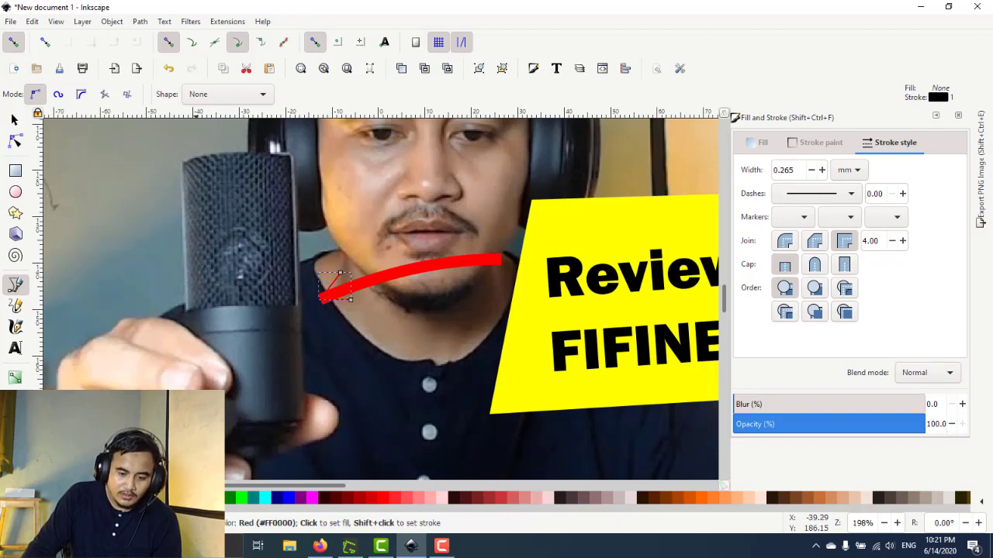
pyautogui.tripleClick(823, 170)
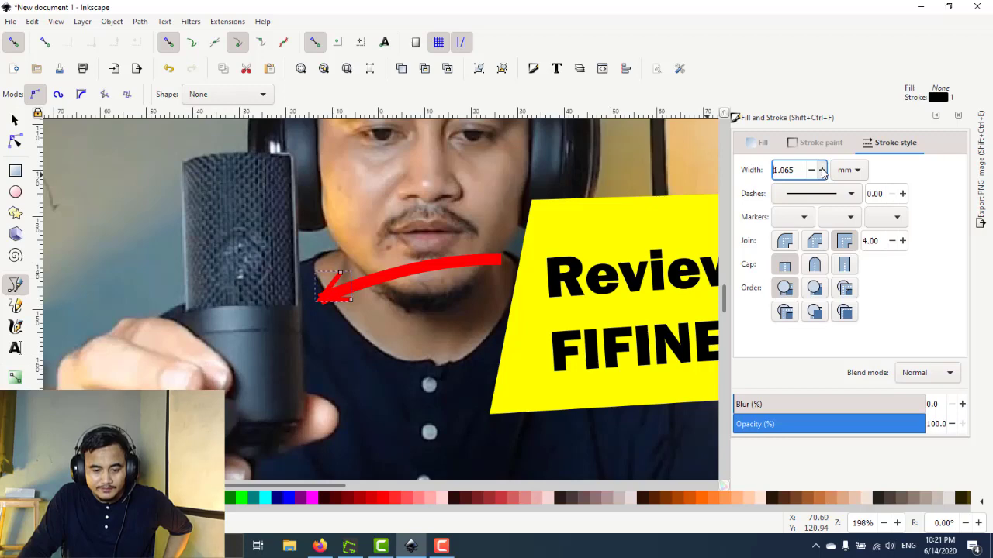
pyautogui.tripleClick(822, 170)
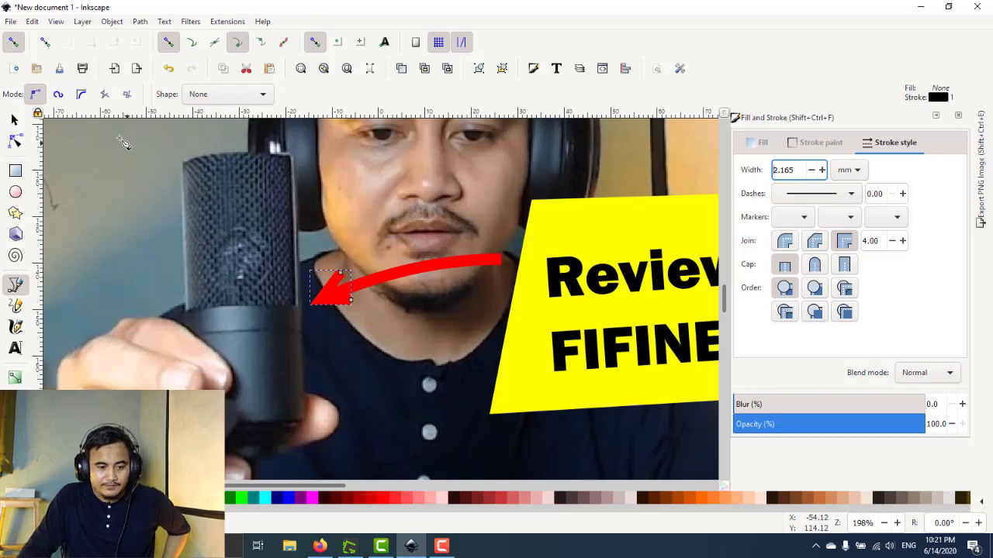
# Select the curve and arrowhead, convert their strokes to paths, and union them into one arrow.
pyautogui.click(14, 120)
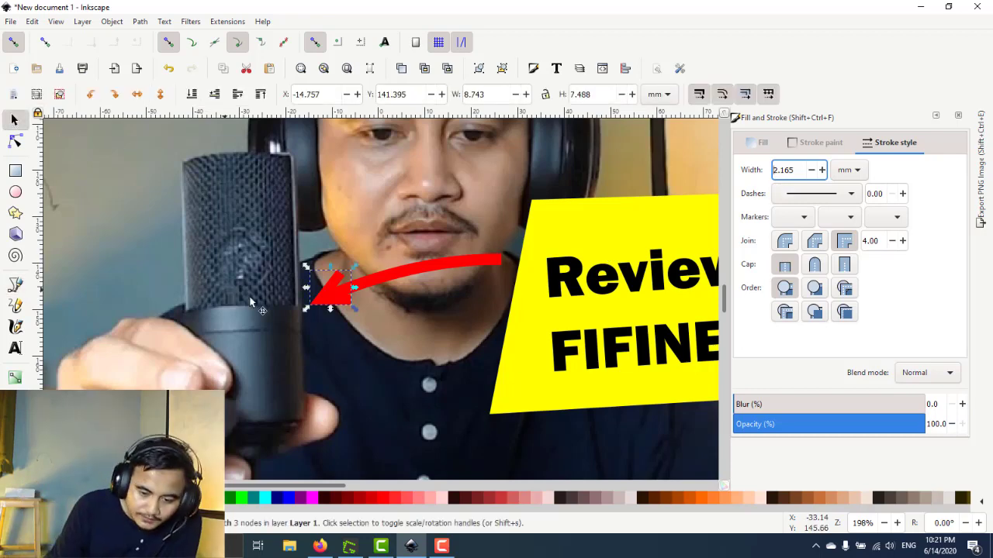
pyautogui.keyDown('shift'); pyautogui.click(404, 272); pyautogui.keyUp('shift')
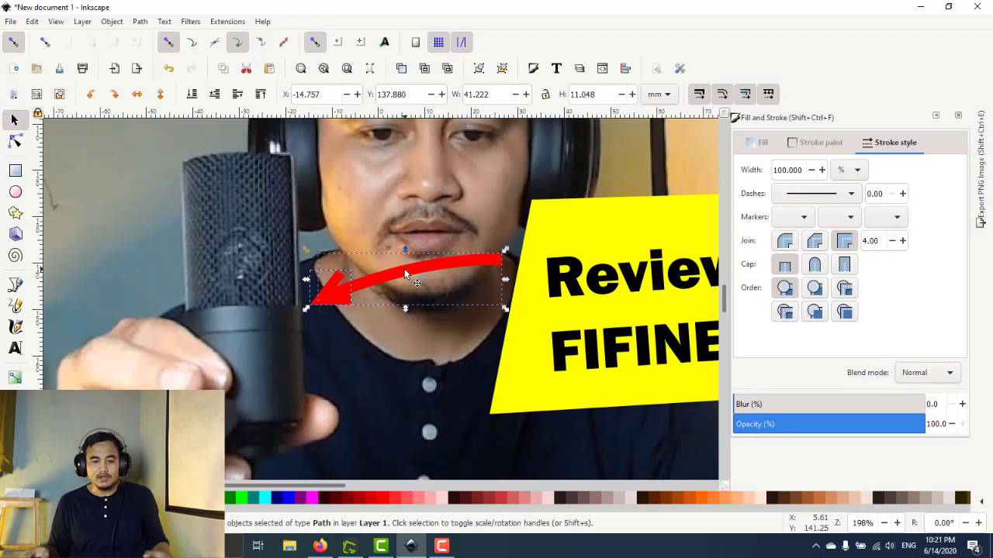
pyautogui.click(140, 22)
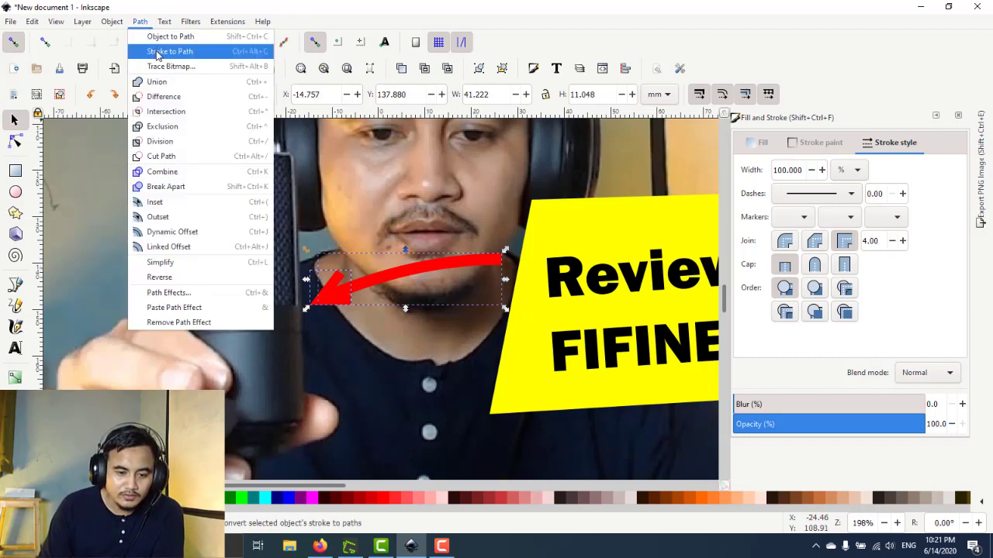
pyautogui.click(157, 52)
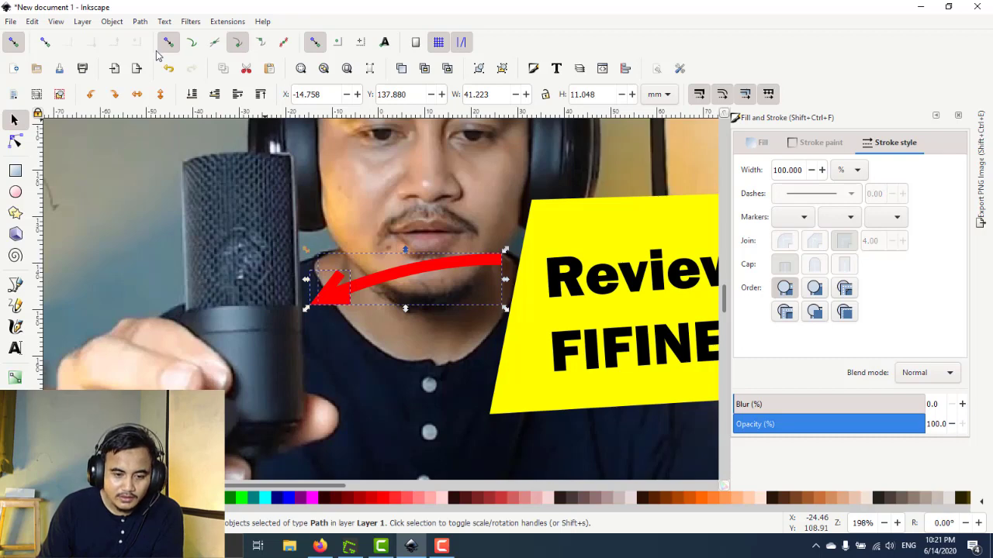
pyautogui.click(147, 22)
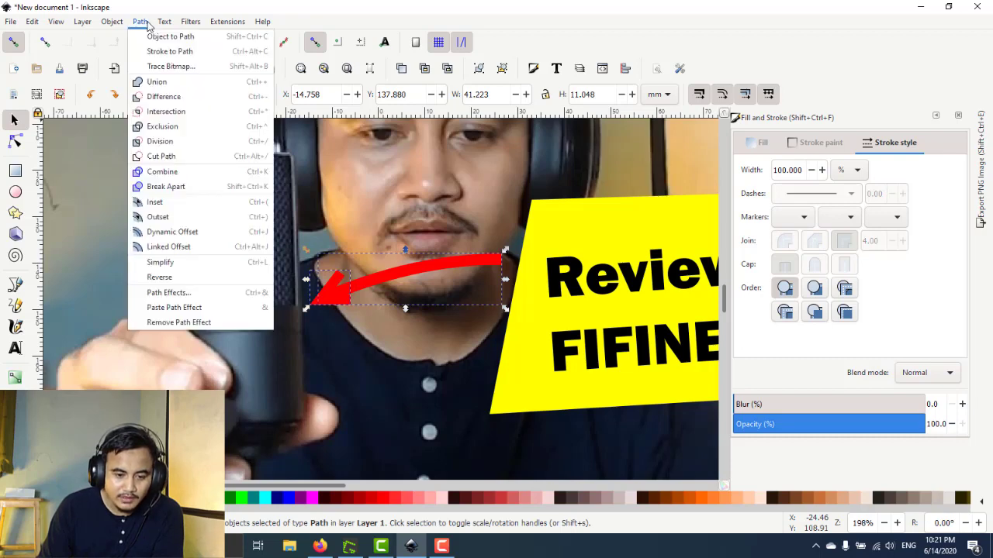
pyautogui.click(155, 83)
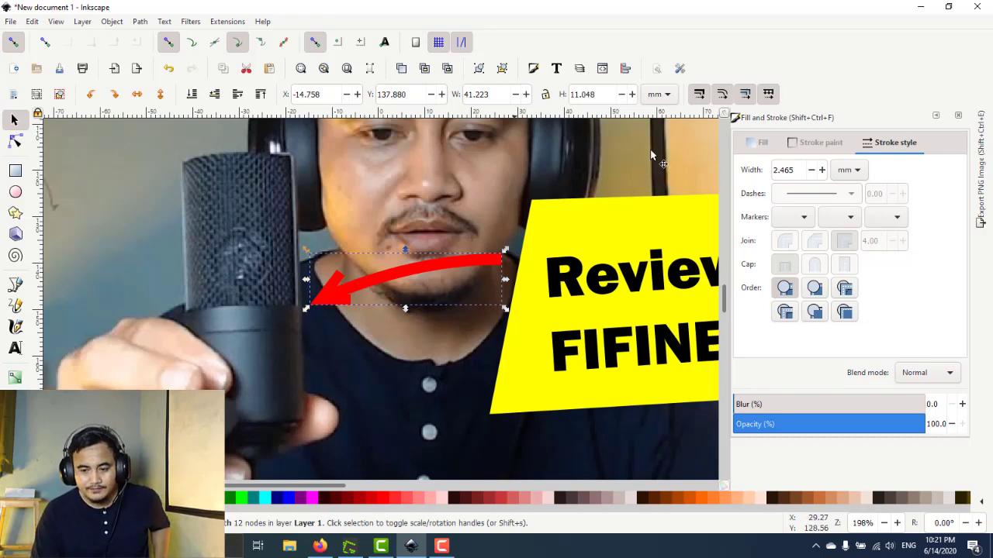
pyautogui.click(758, 143)
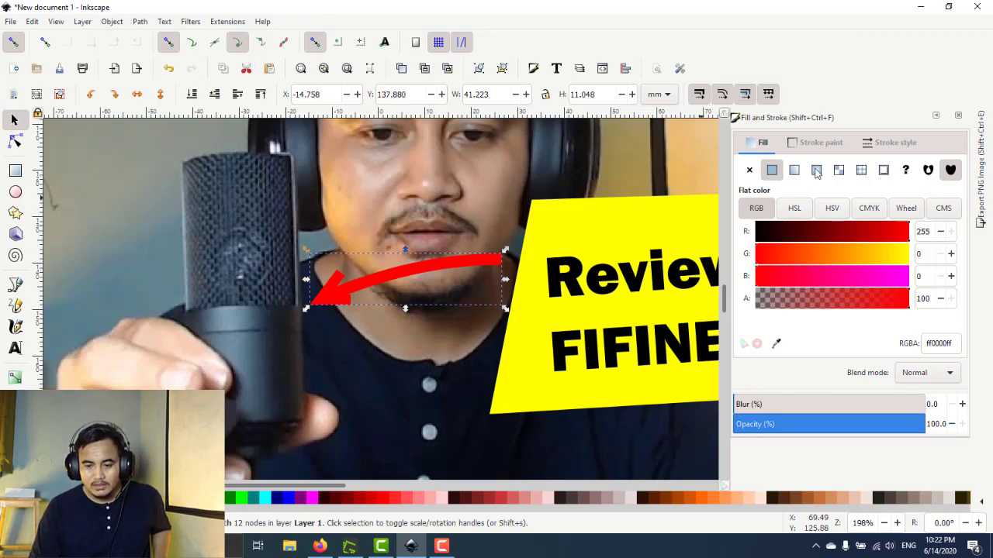
# Give the arrow copy a flat lime 00ff00ff stroke with 21.3% blur and lower it behind the red arrow.
pyautogui.click(815, 143)
pyautogui.click(772, 170)
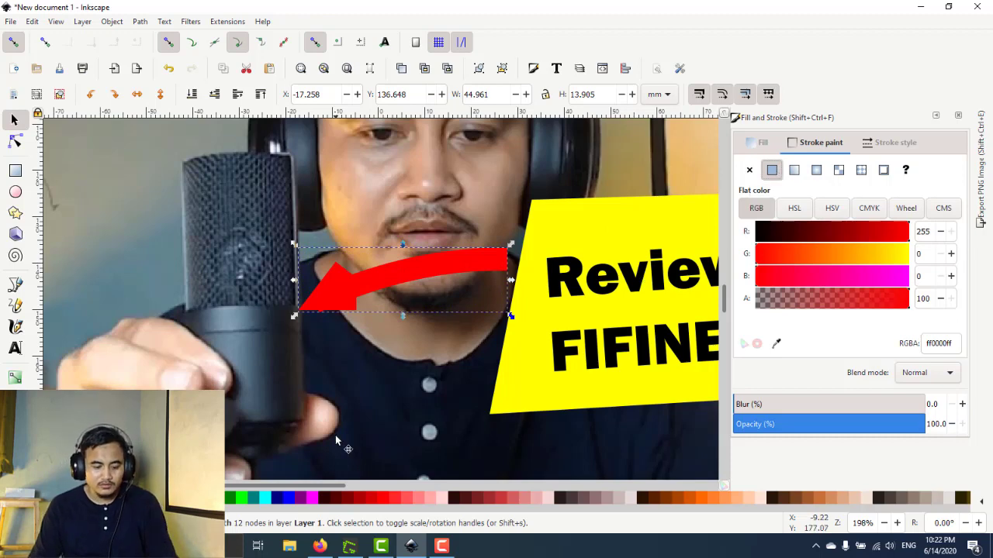
pyautogui.keyDown('shift'); pyautogui.click(242, 501); pyautogui.keyUp('shift')
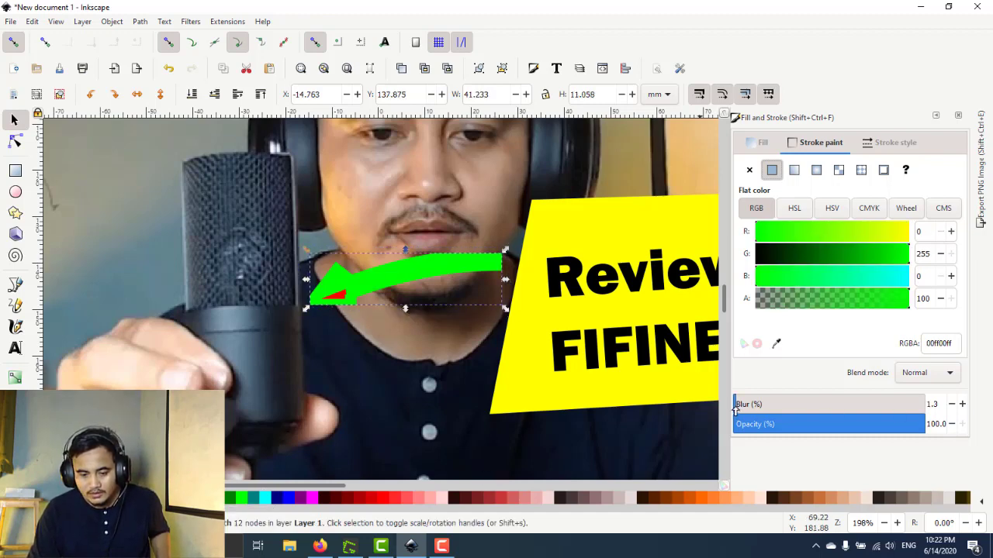
pyautogui.moveTo(736, 411); pyautogui.dragTo(773, 406)
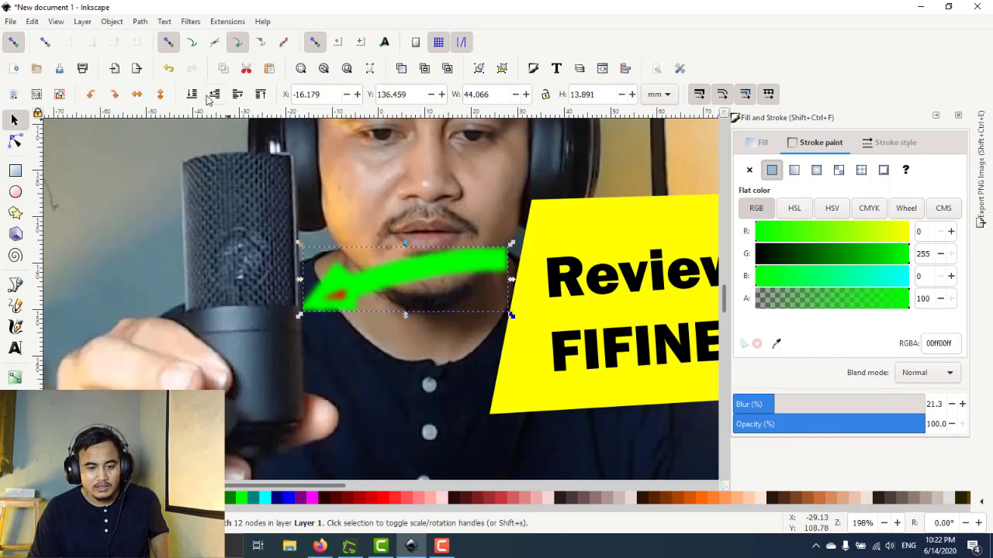
pyautogui.click(215, 96)
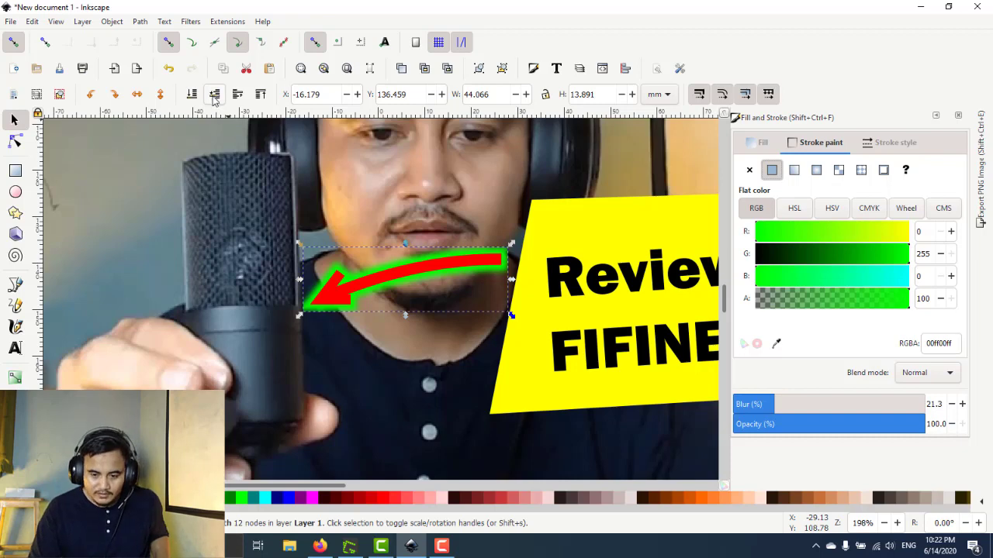
# Deselect and review the glowing arrow, then rubber-band select all objects on the canvas.
pyautogui.scroll(-1, 373, 414)
pyautogui.scroll(-3, 373, 414)
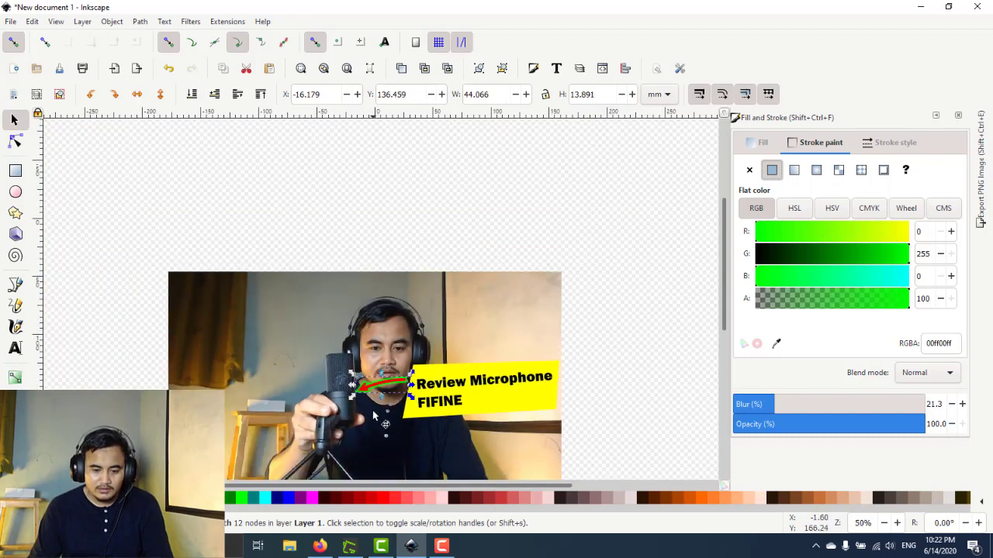
pyautogui.scroll(-2, 610, 343)
pyautogui.scroll(-2, 610, 344)
pyautogui.click(582, 325)
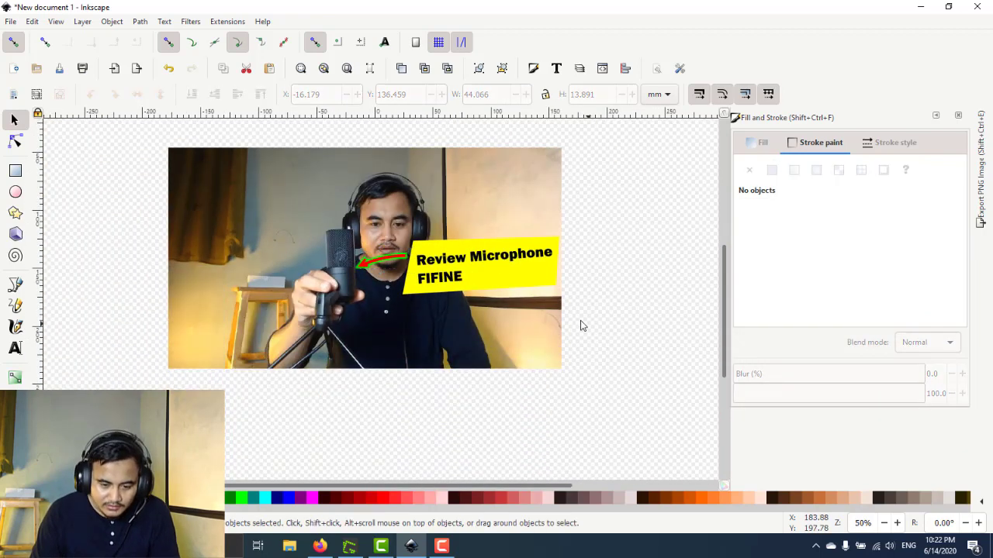
pyautogui.keyDown('ctrl'); pyautogui.scroll(1, 607, 339); pyautogui.keyUp('ctrl')
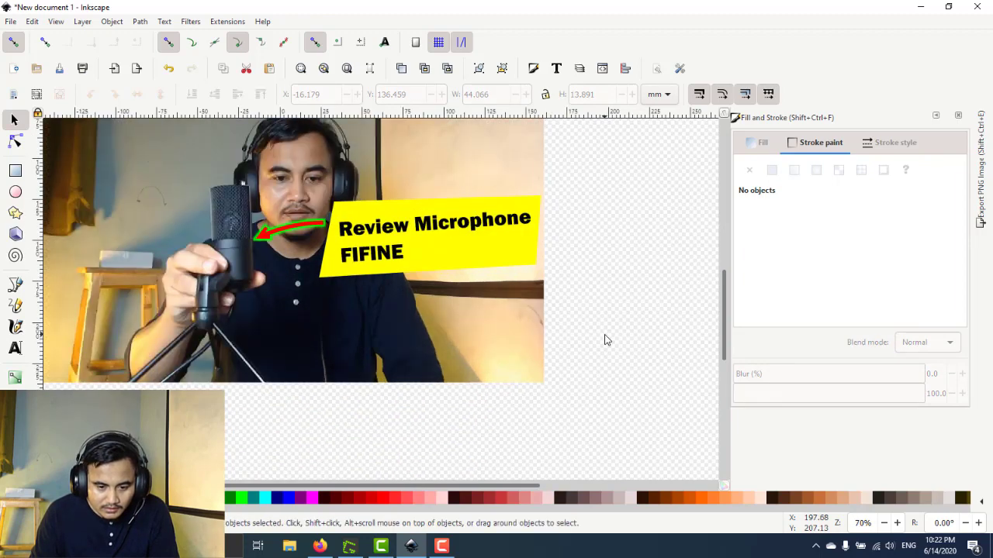
pyautogui.scroll(2, 603, 339)
pyautogui.hscroll(-2, 543, 411)
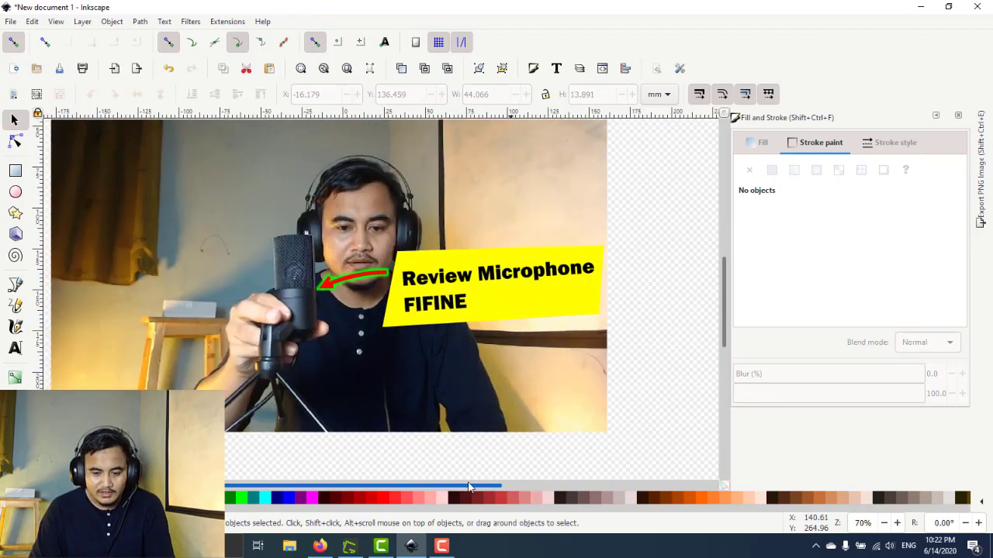
pyautogui.hscroll(-1, 549, 386)
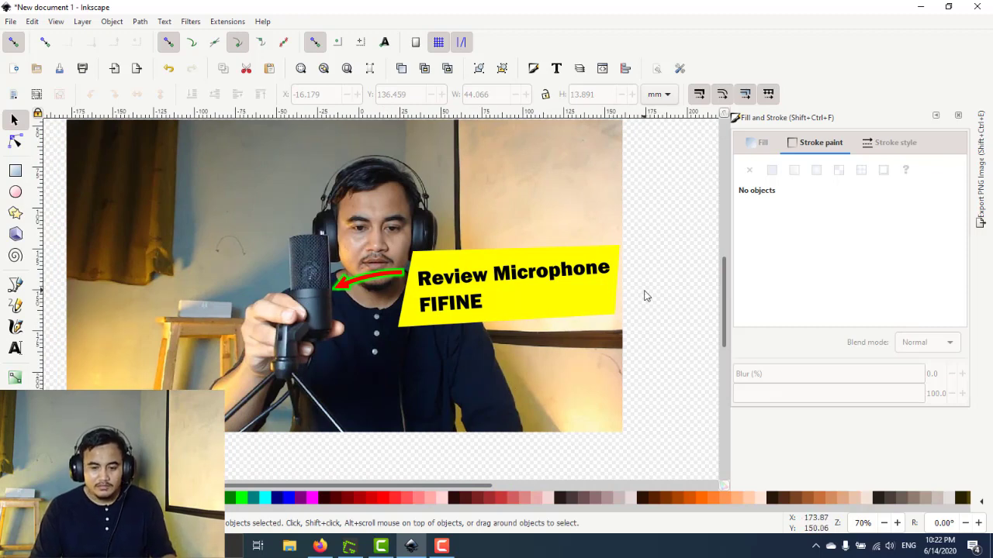
pyautogui.scroll(1, 650, 297)
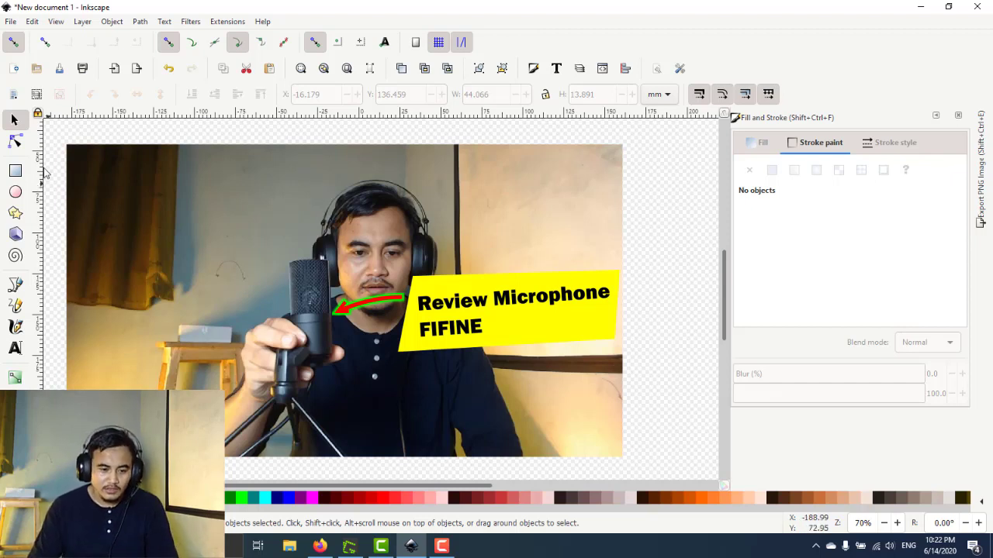
pyautogui.moveTo(59, 139)
pyautogui.mouseDown()
pyautogui.moveTo(648, 482)
pyautogui.moveTo(648, 472)
pyautogui.mouseUp()
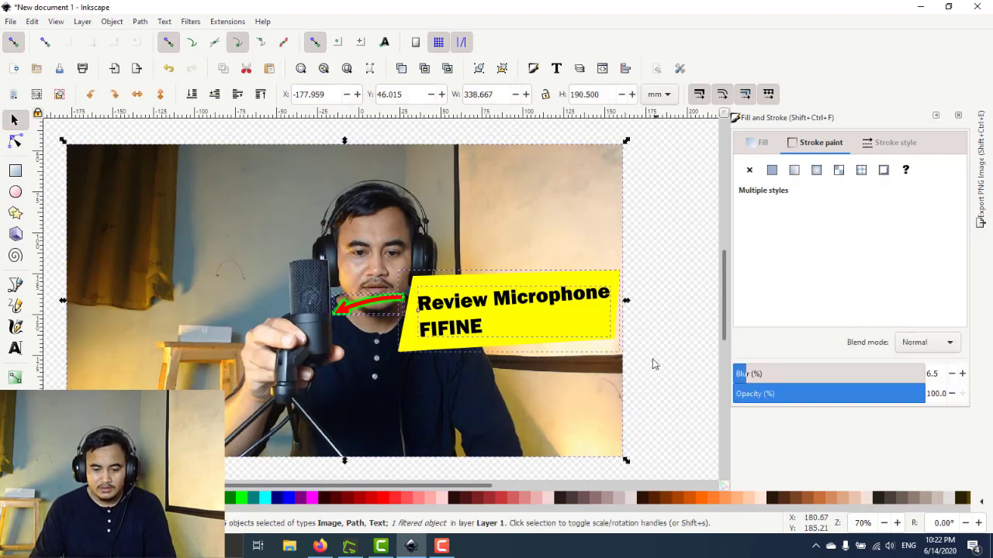
# Group the photo, label and arrow with Ctrl+G and open File > Export PNG Image.
pyautogui.press('ctrl')
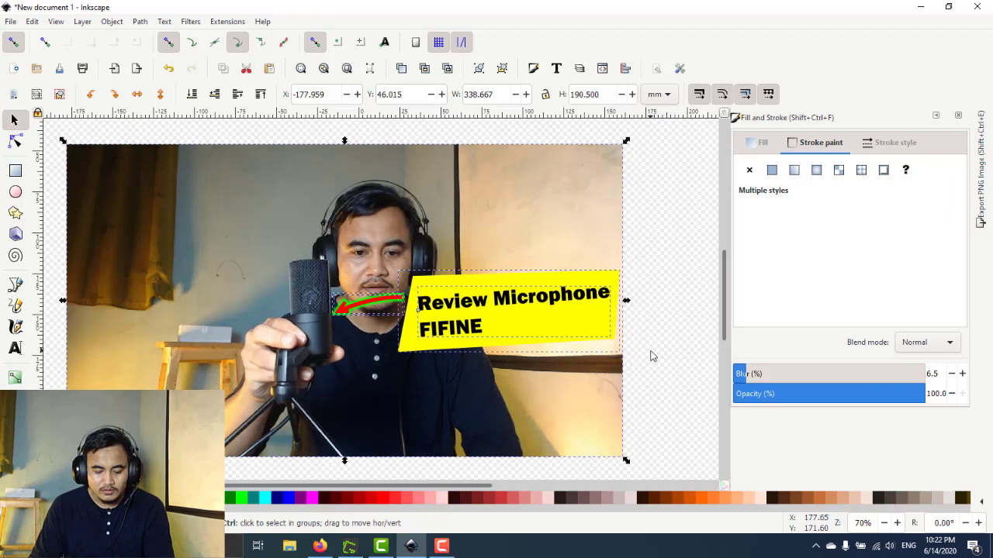
pyautogui.hotkey('ctrl', 'g')
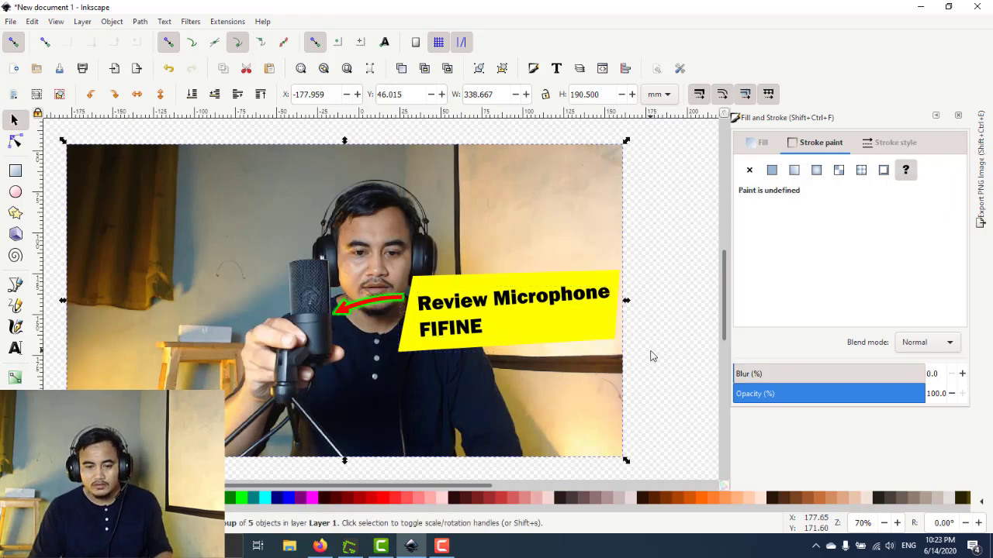
pyautogui.click(12, 22)
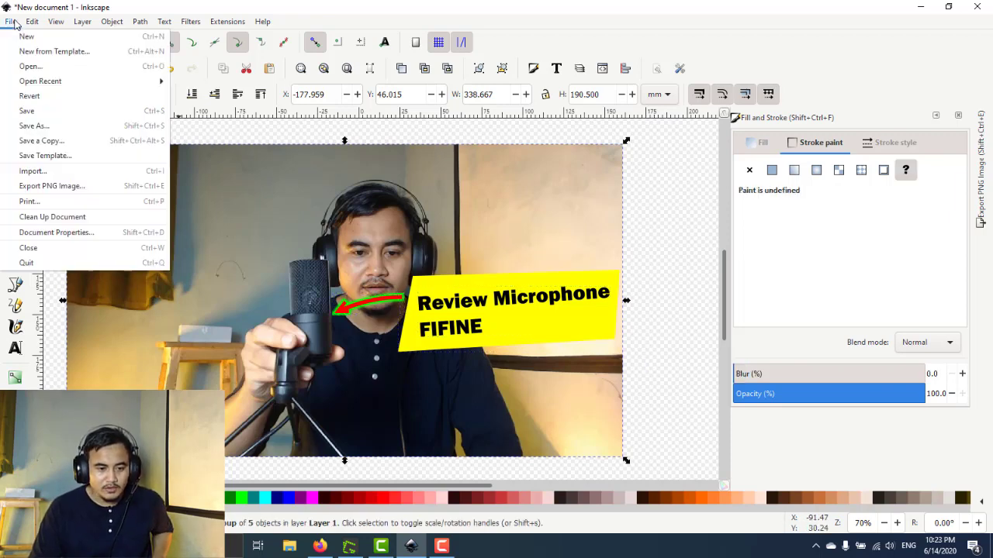
pyautogui.click(56, 189)
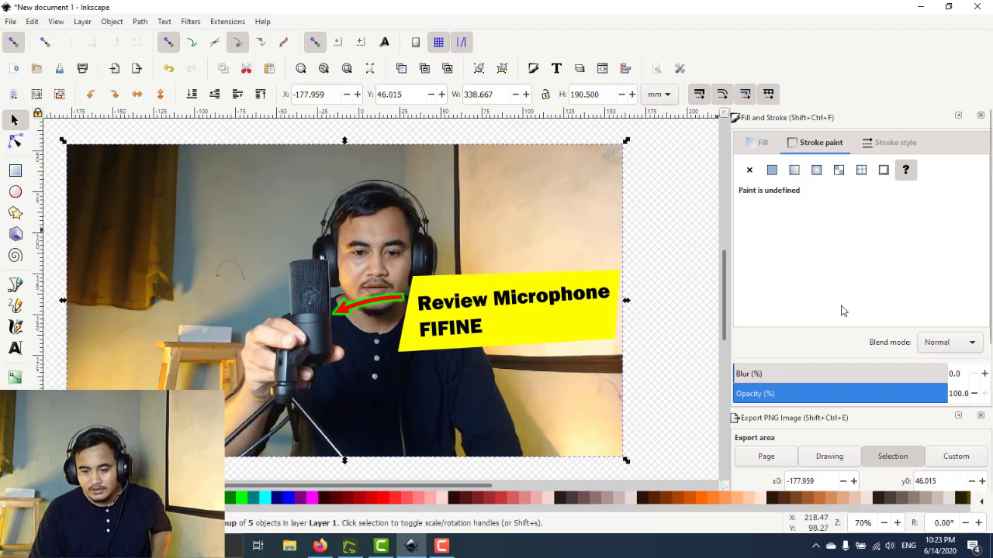
# Export the grouped selection at 1280×720 as 'TESTING IMAGE.png' in the Pictures folder.
pyautogui.click(960, 117)
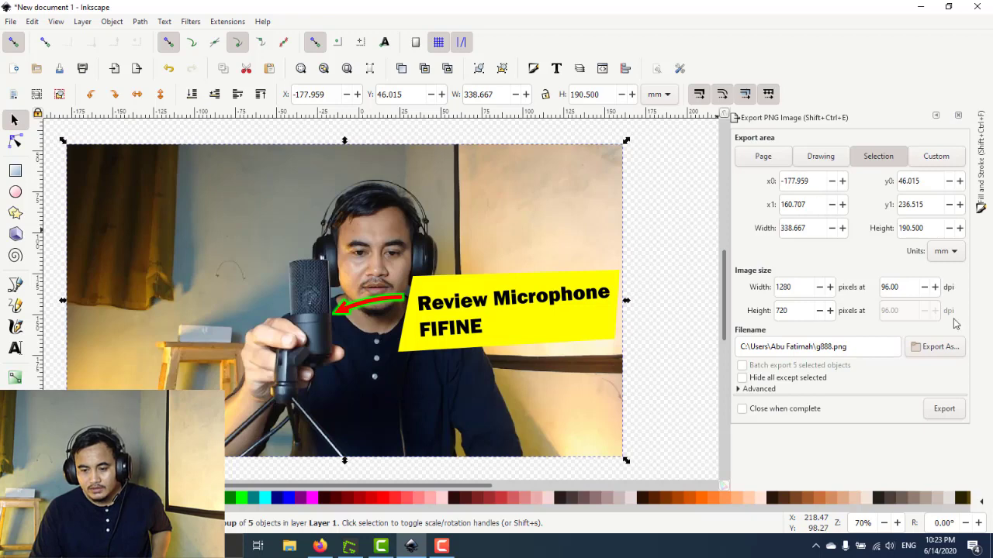
pyautogui.click(938, 352)
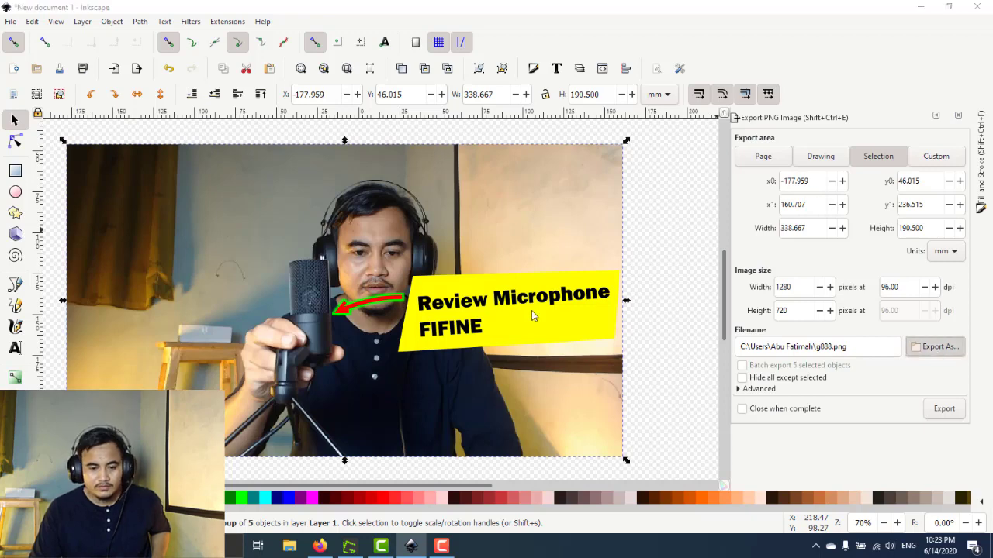
pyautogui.moveTo(50, 152)
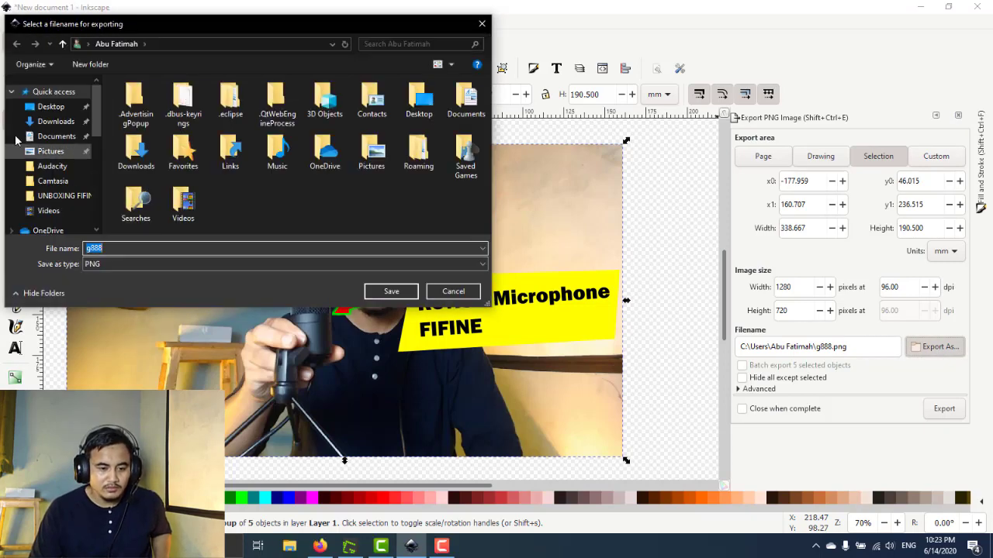
pyautogui.click(50, 151)
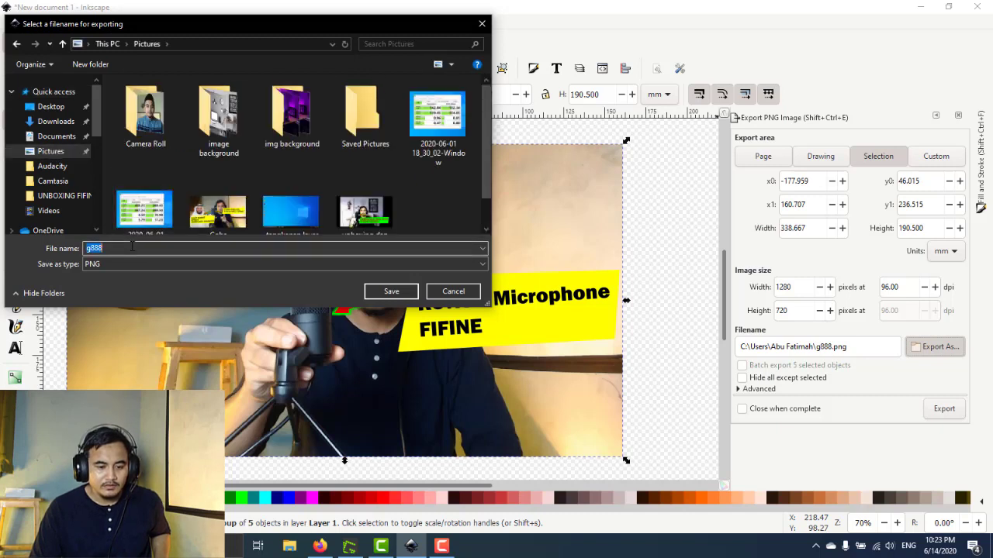
pyautogui.press('BackSpace')
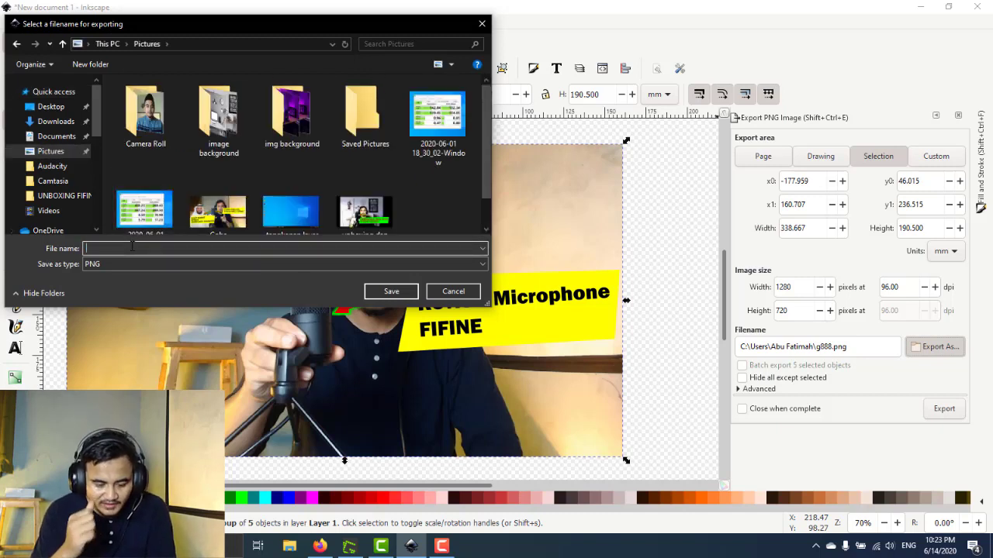
pyautogui.write('TES')
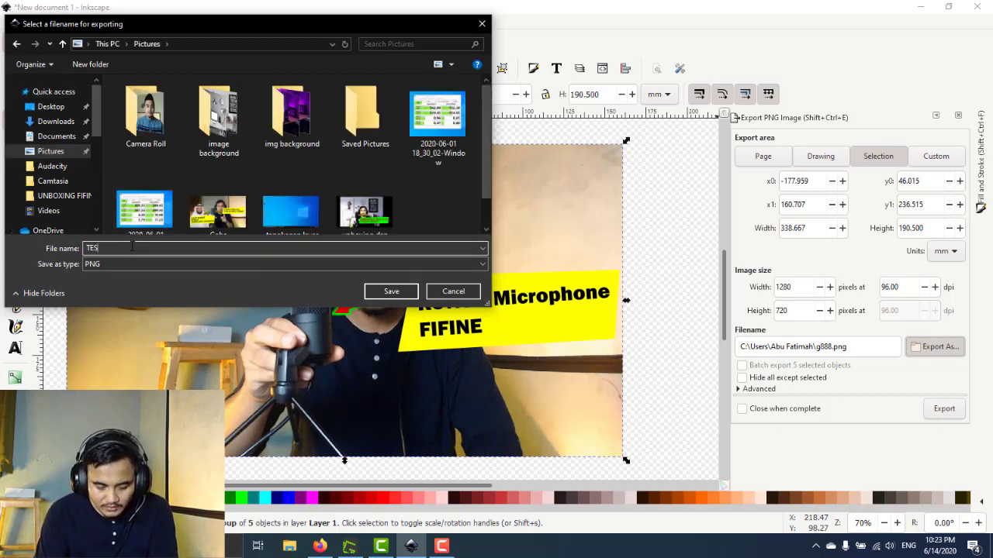
pyautogui.write('TING IMAG')
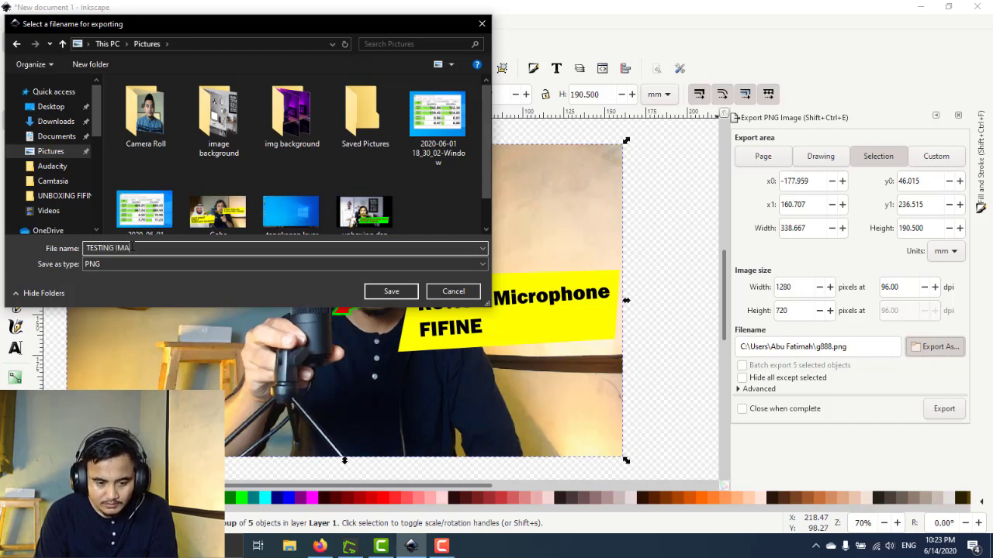
pyautogui.write('E')
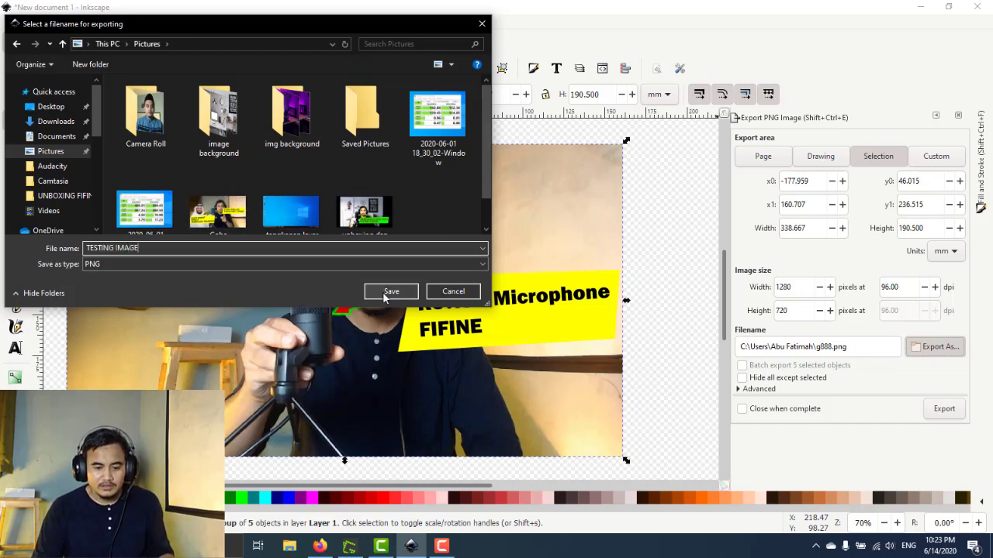
pyautogui.click(390, 292)
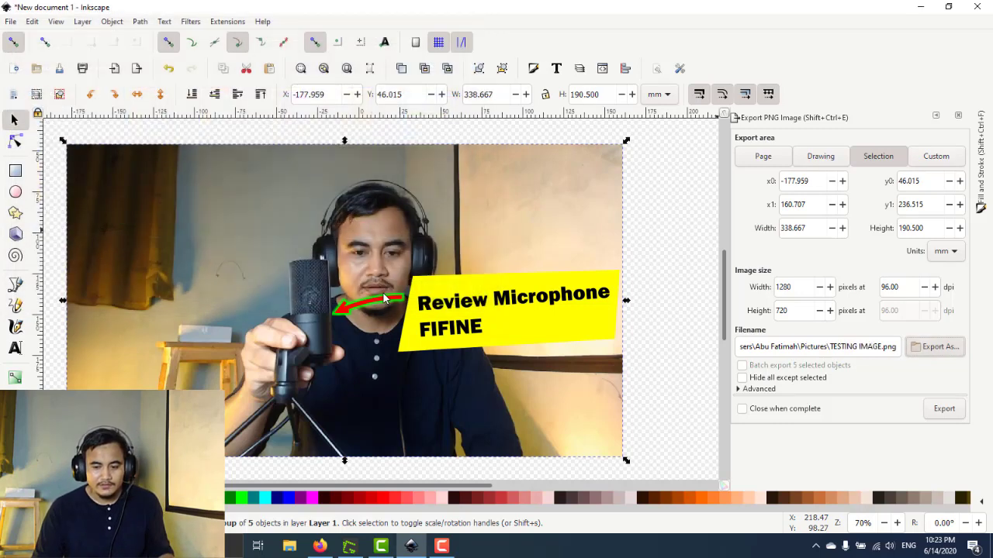
pyautogui.click(943, 410)
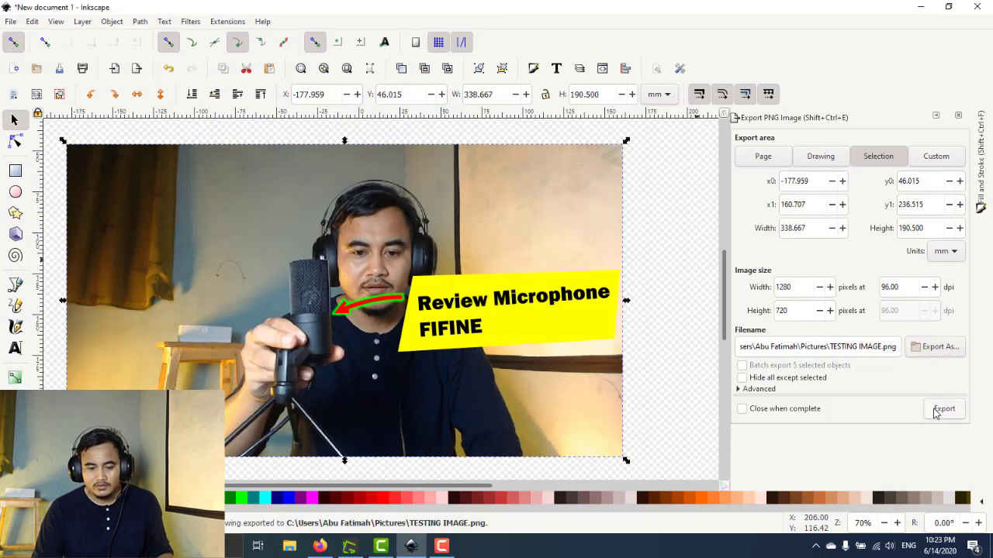
# Minimise Inkscape and open TESTING IMAGE from File Explorer's Pictures folder.
pyautogui.click(916, 9)
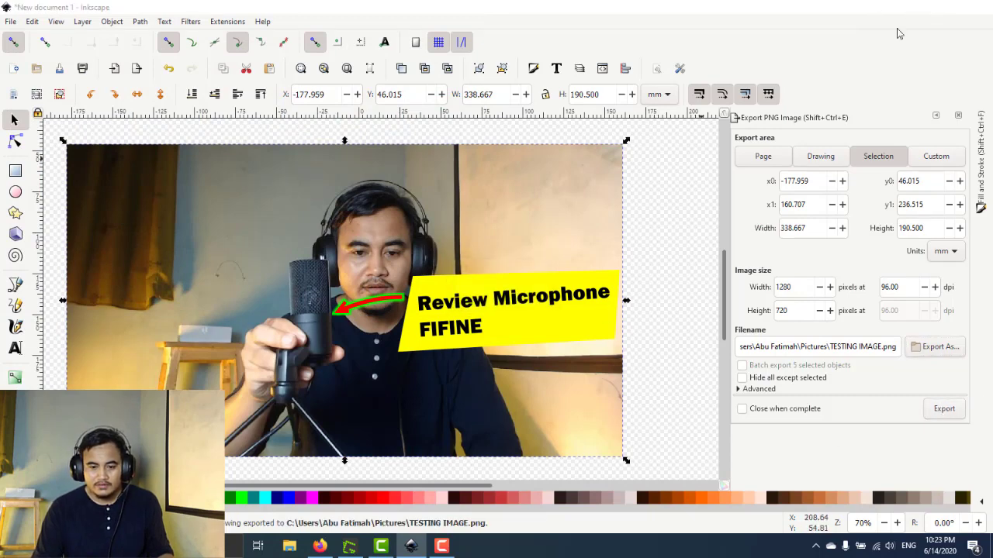
pyautogui.click(293, 549)
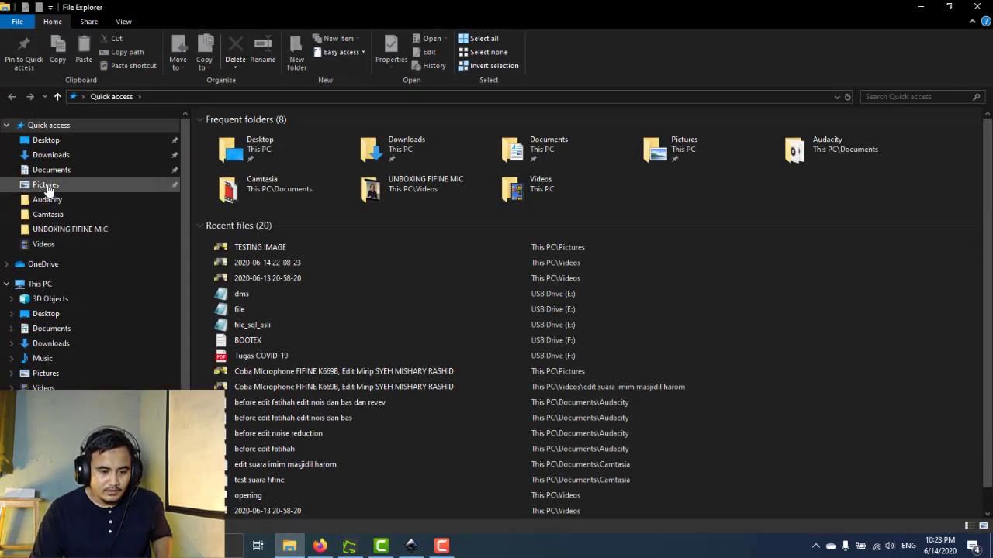
pyautogui.click(47, 185)
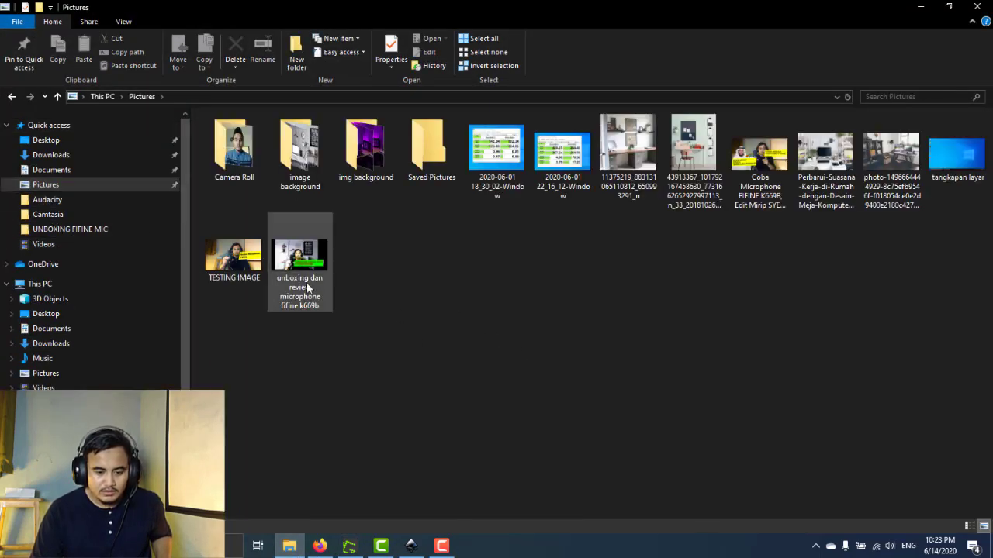
pyautogui.doubleClick(230, 266)
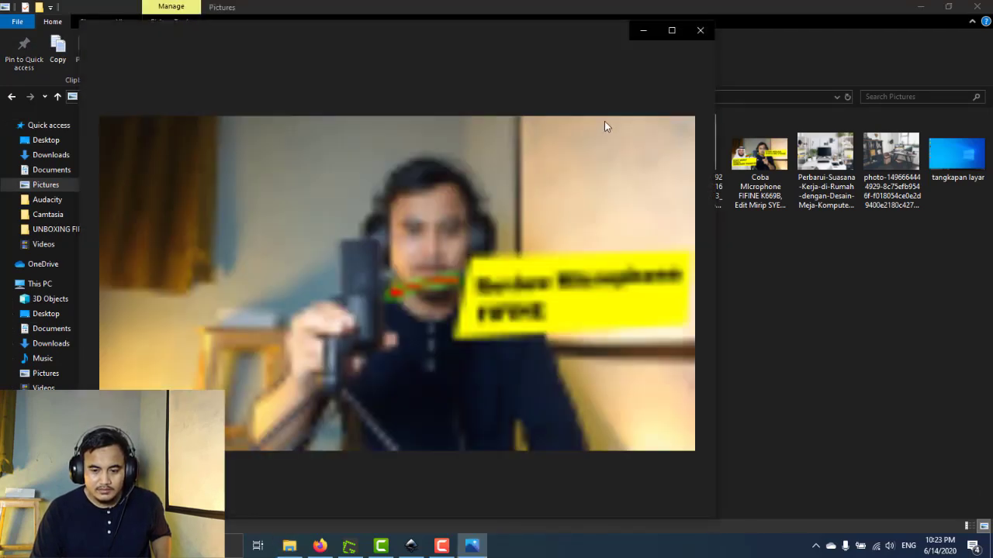
# Maximise Photos to inspect TESTING IMAGE, then minimise the viewer.
pyautogui.click(672, 31)
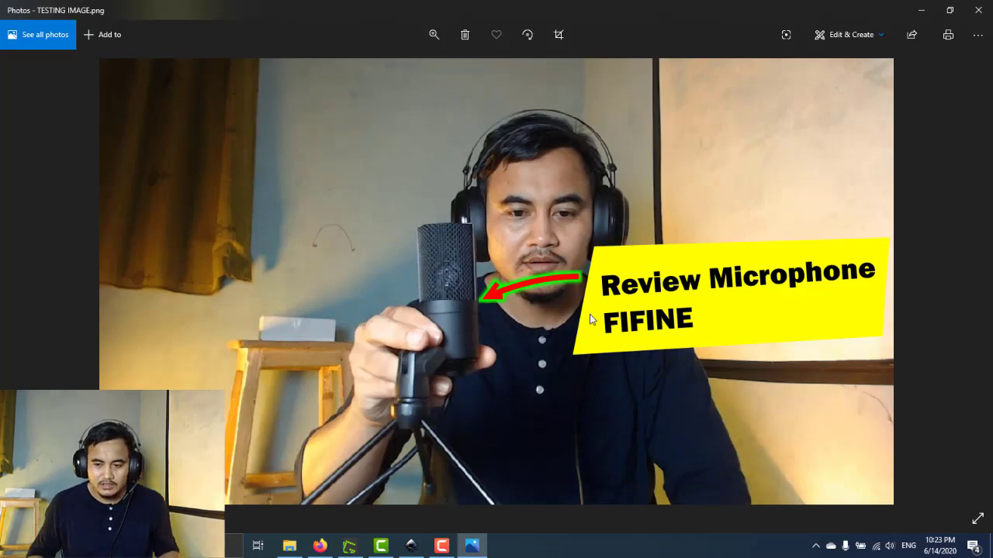
pyautogui.click(920, 10)
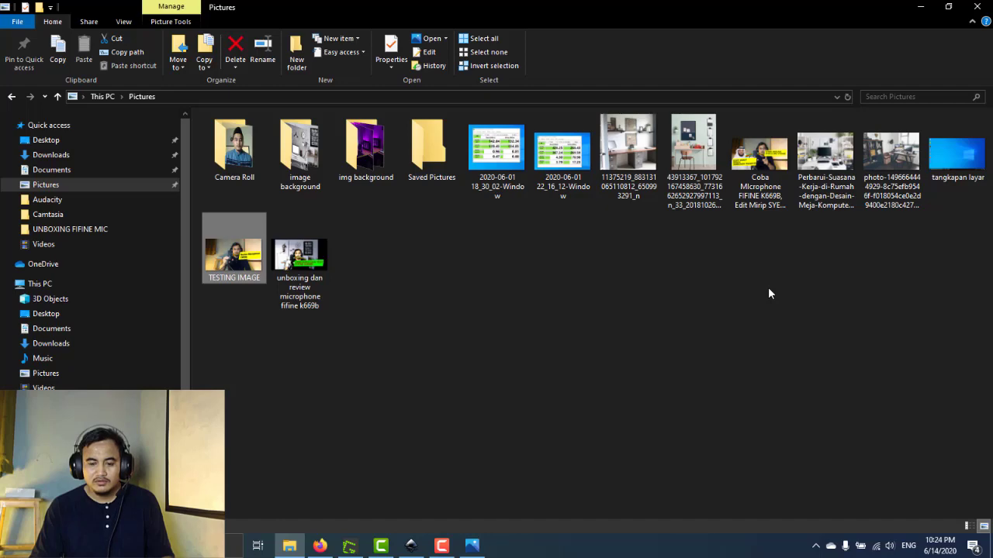
# Minimise File Explorer and the Greenshot editor to reveal the desktop.
pyautogui.click(920, 6)
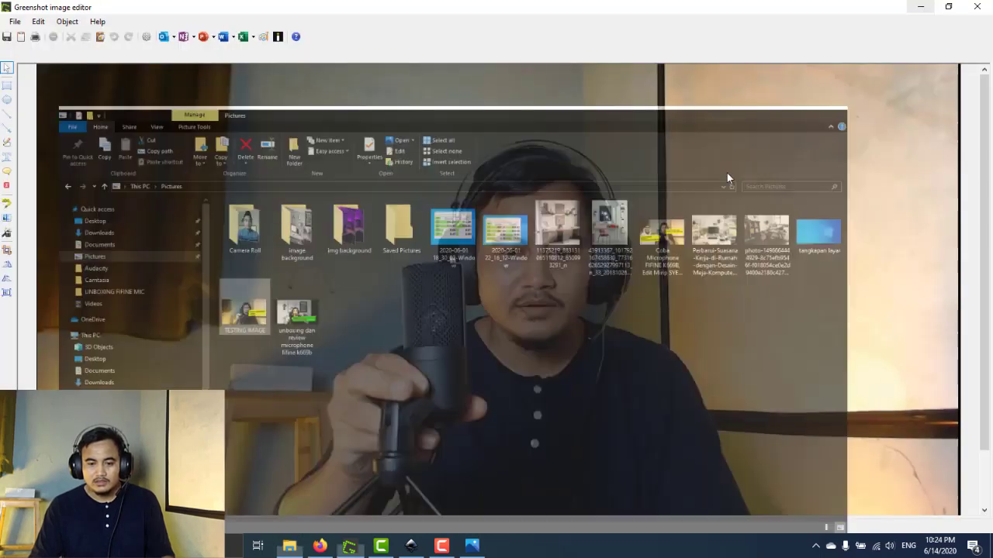
pyautogui.click(918, 6)
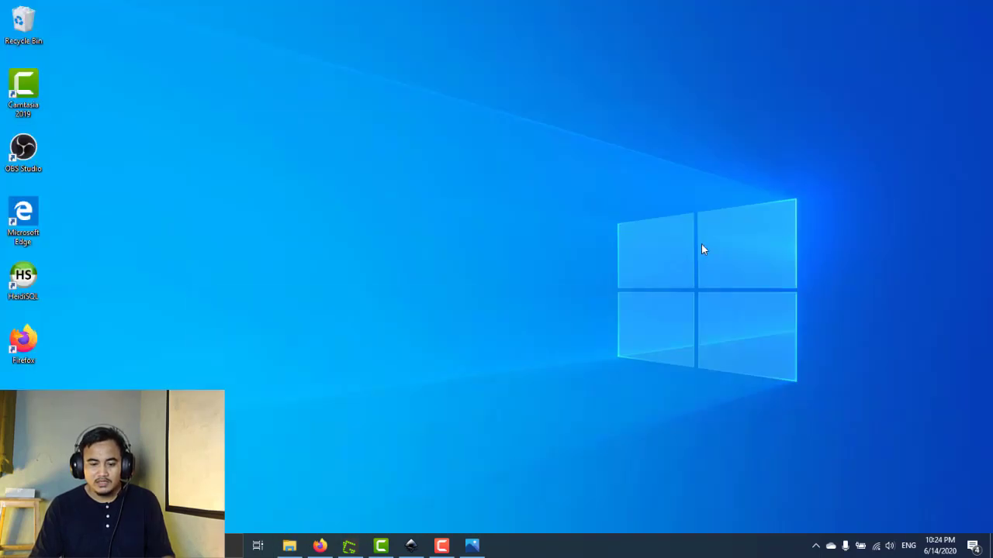